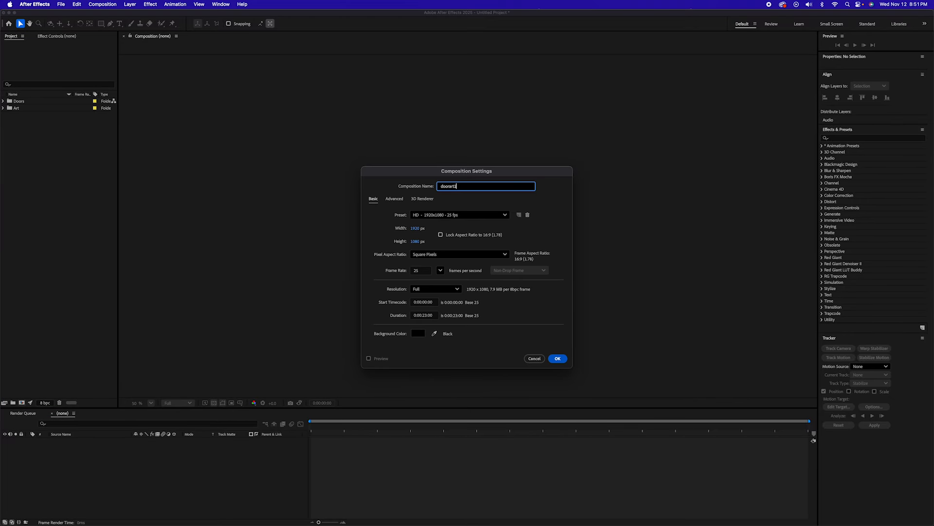
Step: Create the doorart1 composition at 1920x1080 and 25 fps, and scale the door.jpeg layer down to 41%
click(562, 359)
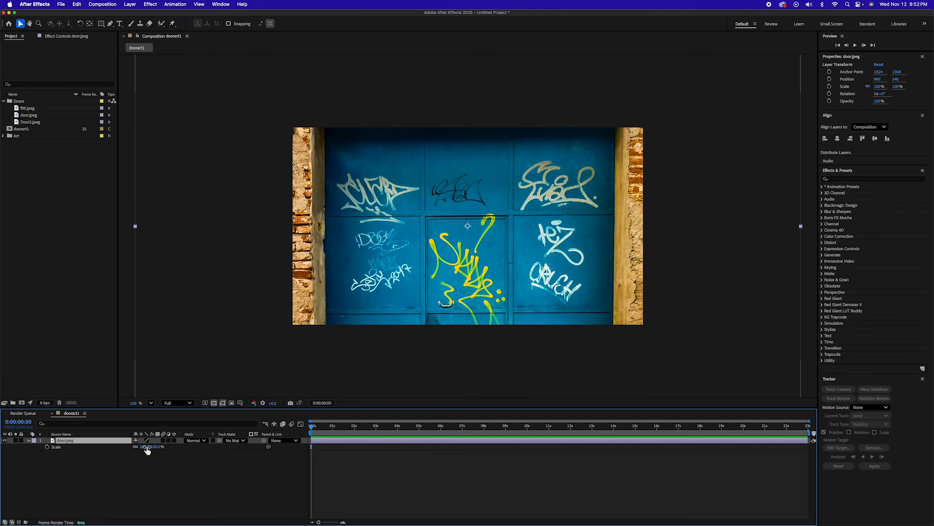
drag(145, 448, 135, 447)
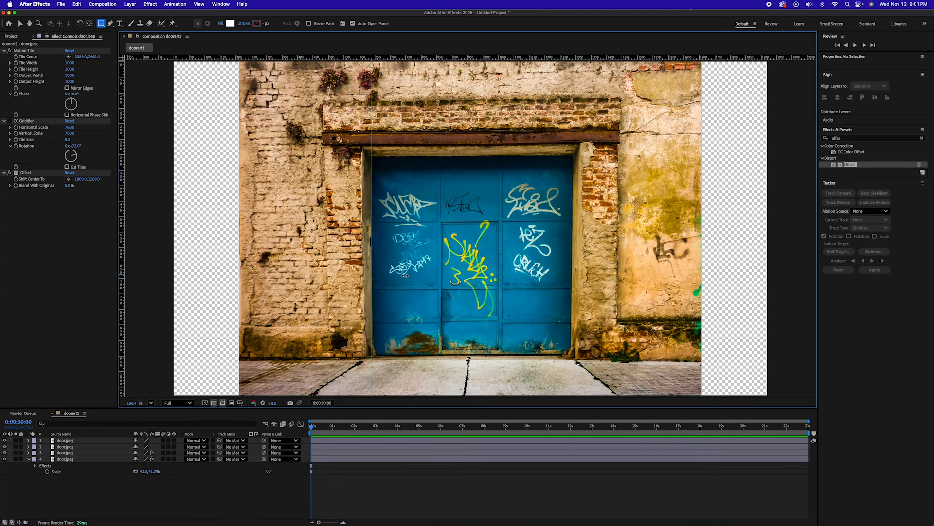
Step: Place vertical and horizontal guides along the outer edges and panel seams of the blue door
drag(405, 274, 439, 280)
drag(121, 284, 500, 277)
drag(437, 58, 439, 287)
drag(440, 58, 440, 320)
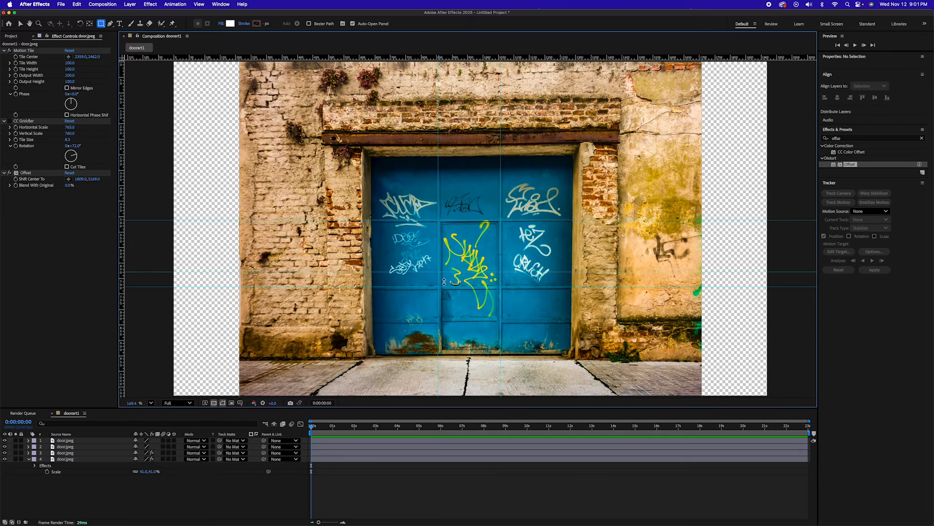
drag(323, 58, 373, 355)
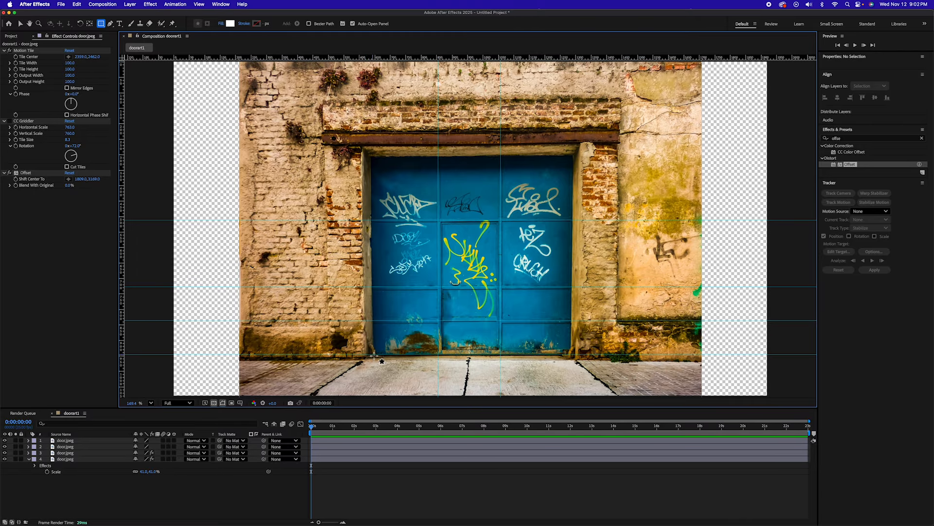
drag(380, 57, 387, 156)
drag(121, 231, 372, 234)
drag(122, 238, 573, 226)
Step: Draw a white rectangle on its own shape layer over each of the twelve door panels, following the guides
drag(372, 156, 438, 220)
drag(438, 156, 498, 220)
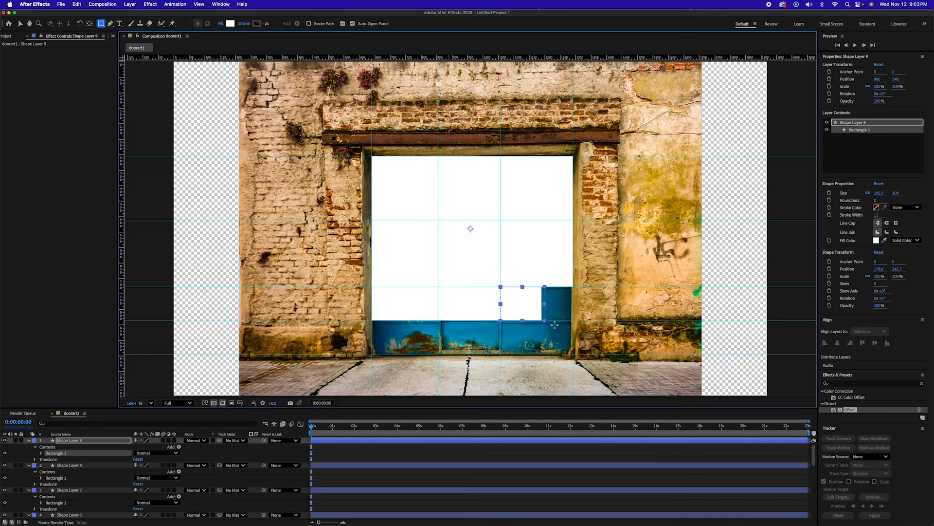
drag(555, 324, 573, 320)
drag(373, 320, 438, 354)
drag(439, 320, 501, 354)
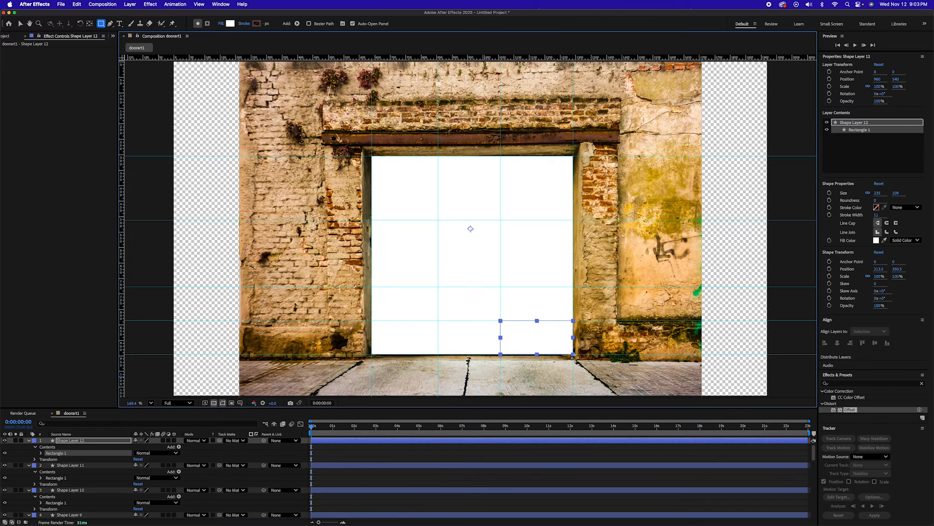
click(396, 454)
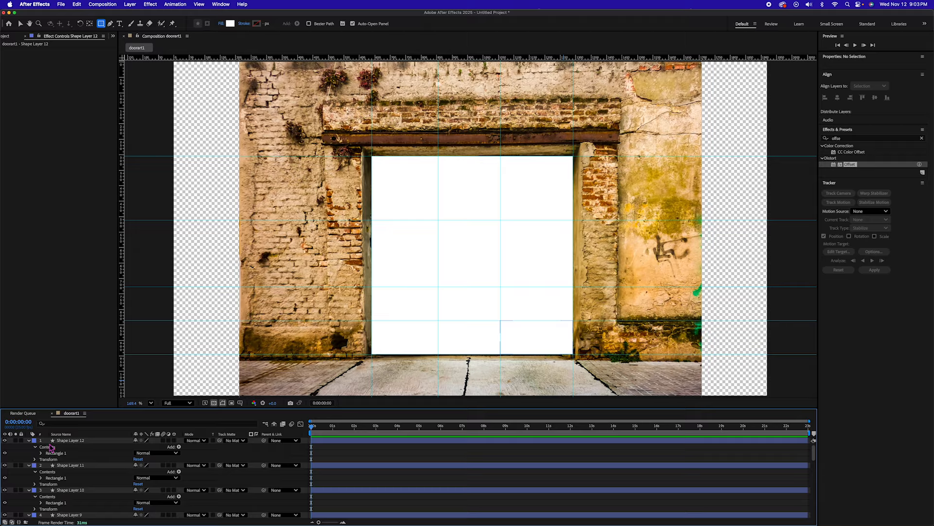
Step: Collapse the properties of the shape layers and hide all twelve of them
click(29, 440)
click(29, 446)
click(29, 452)
click(28, 459)
click(29, 465)
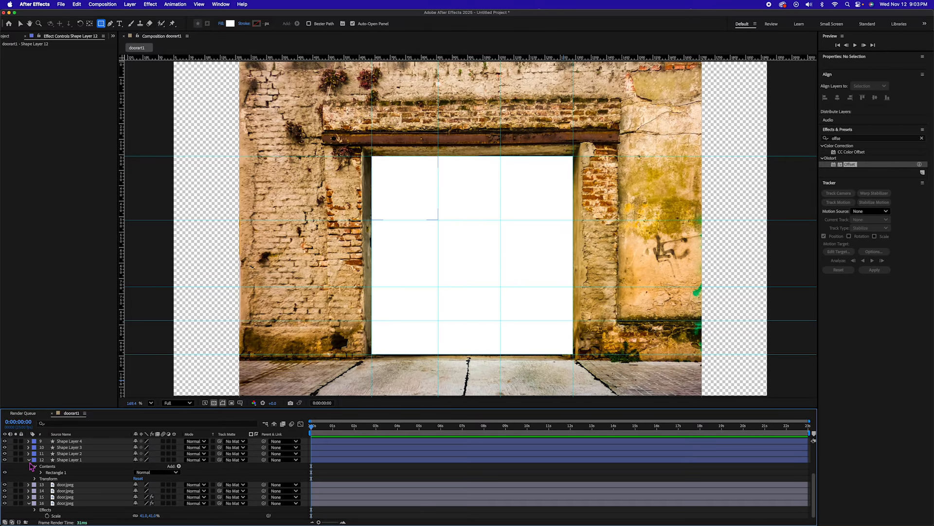
click(29, 460)
scroll(29, 460, up, 5)
drag(5, 442, 5, 502)
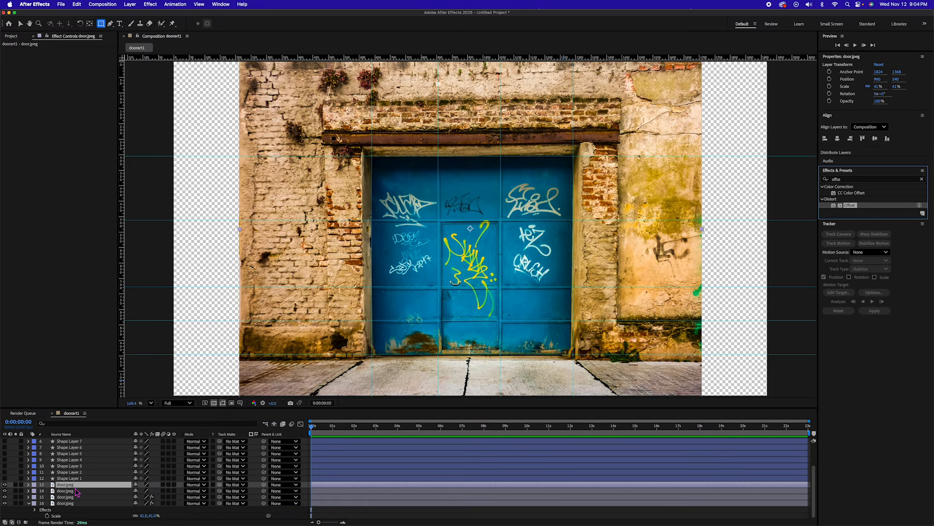
Step: Set Shape Layer 1 as the track matte of the uppermost door.jpeg layer and apply the Offset effect to it
click(243, 485)
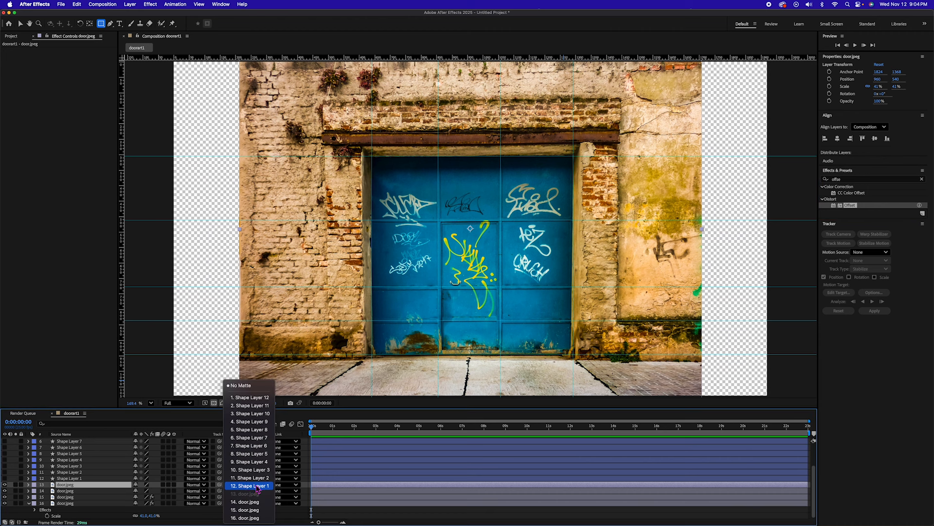
click(250, 486)
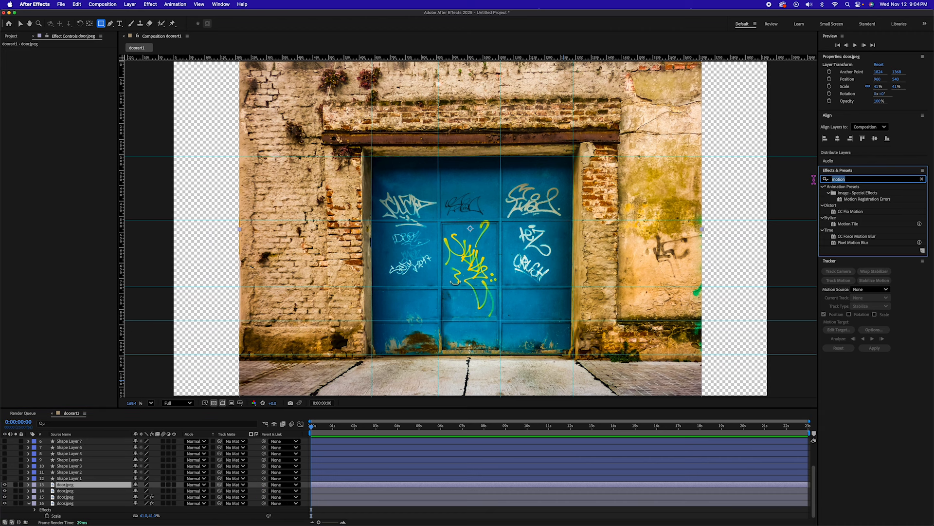
text(offse)
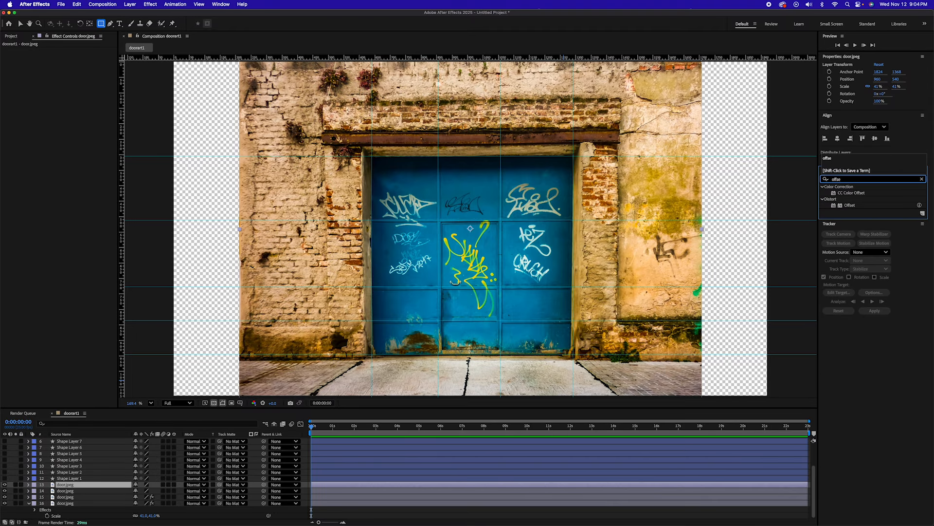
double_click(851, 205)
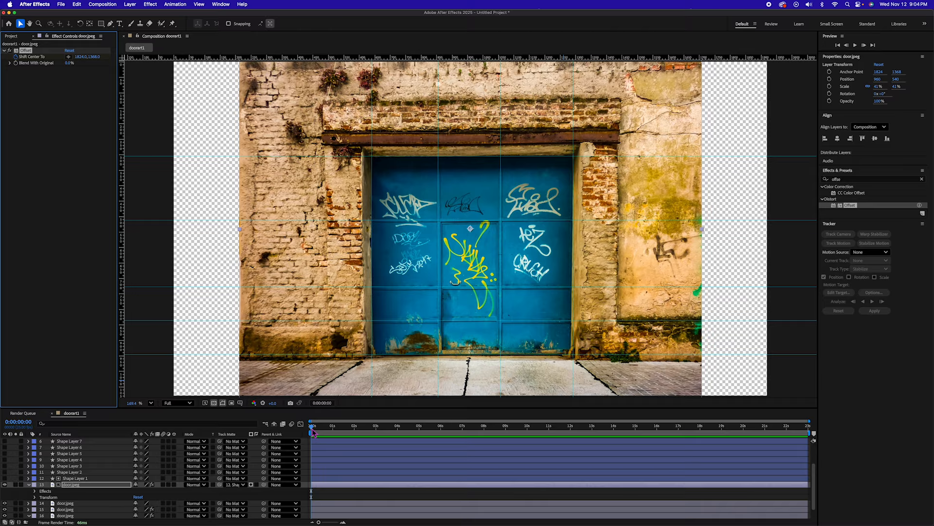
Step: Keyframe the Offset effect's Shift Center To at 782, 1368 at 2 seconds and reveal the layer's keyframes
drag(312, 429, 355, 431)
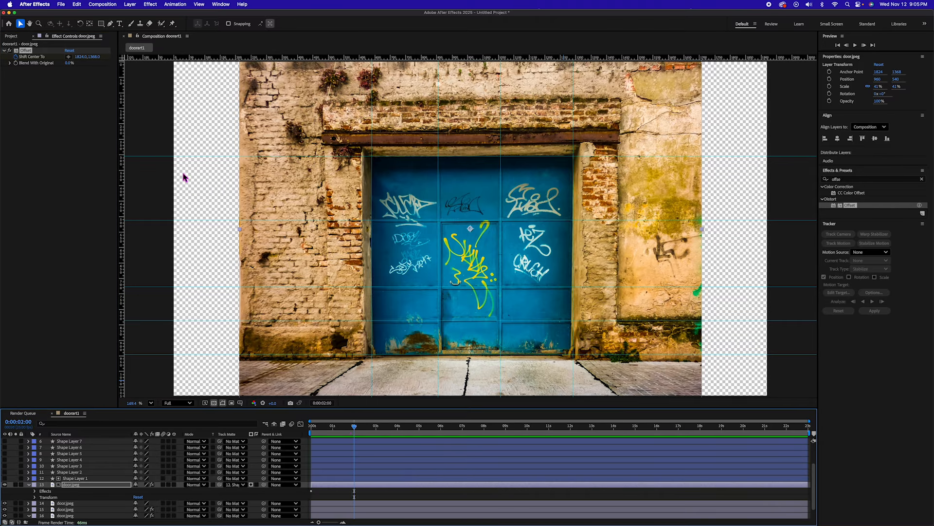
drag(83, 57, 11, 57)
key(u)
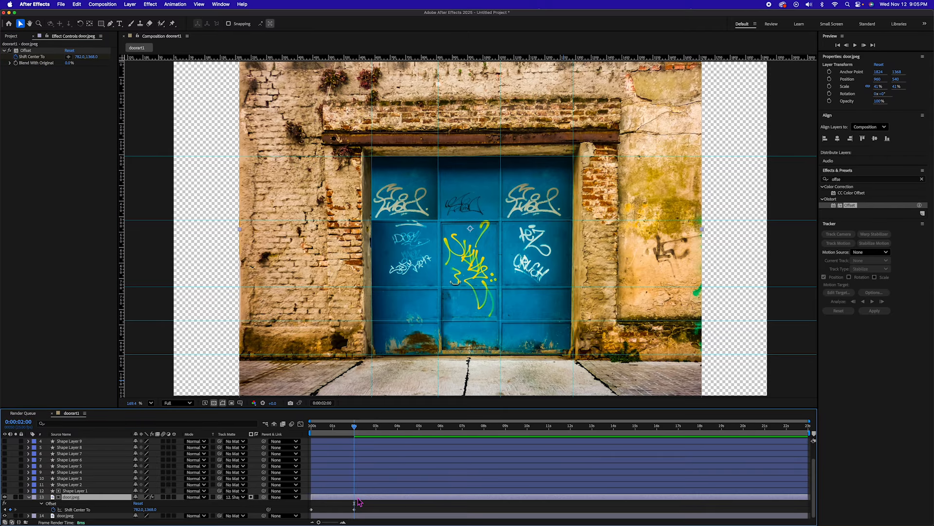
Step: Duplicate the animated door.jpeg layer and delete the copy's Shift Center To keyframe at 2 seconds
key(ctrl+d)
key(u)
drag(362, 507, 351, 513)
key(Delete)
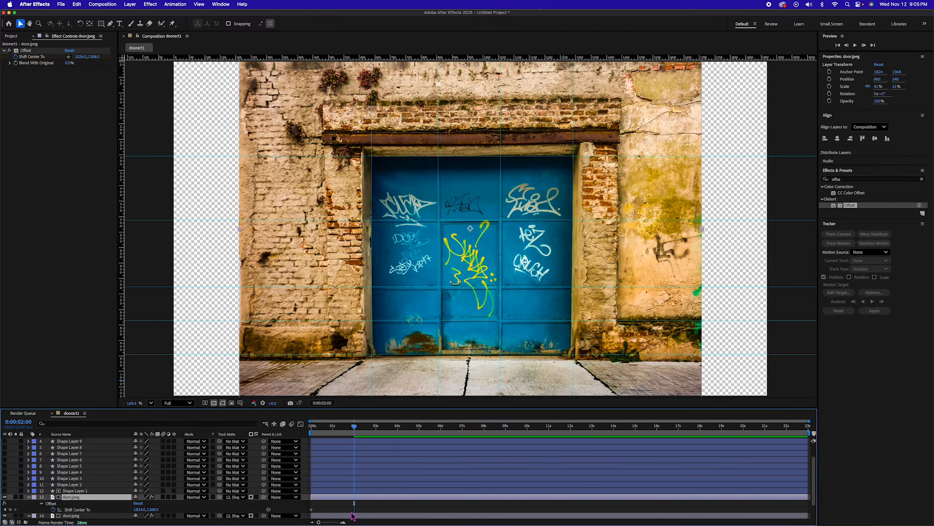
drag(87, 59, 109, 61)
key(super+z)
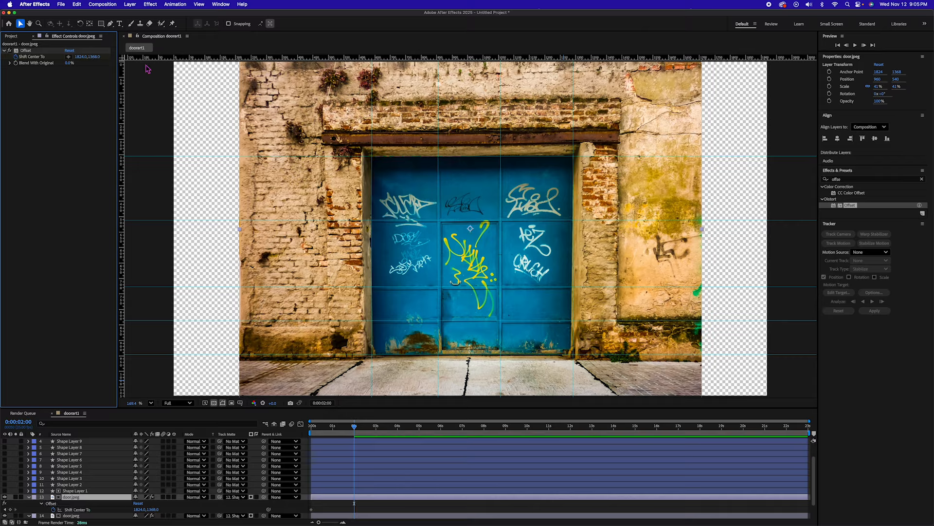
Step: Matte the copy with Shape Layer 2 and keyframe its Shift Center To at 1824, 846 at 2 seconds
click(241, 497)
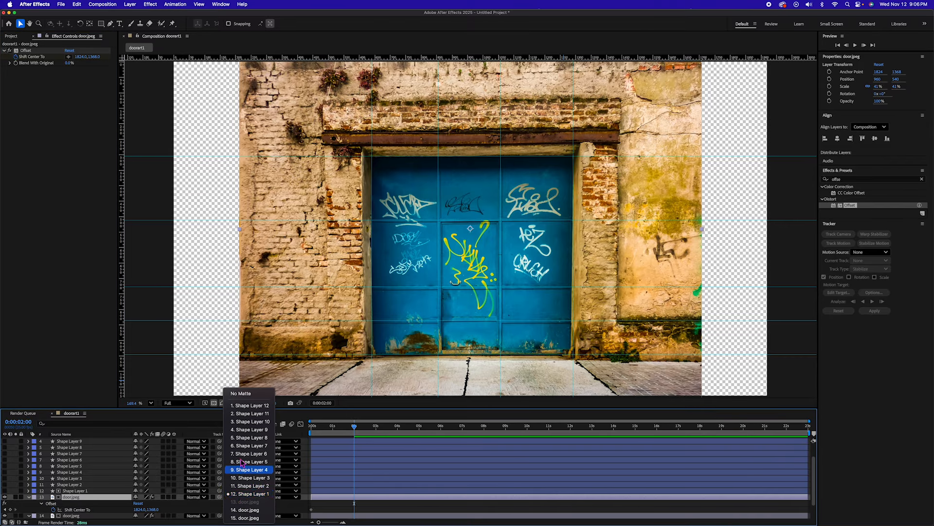
click(249, 485)
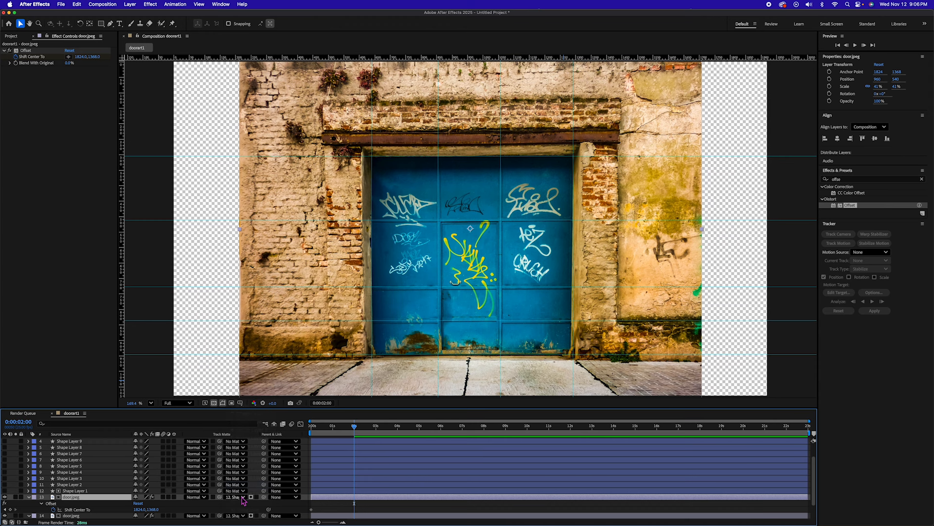
drag(94, 56, 3, 89)
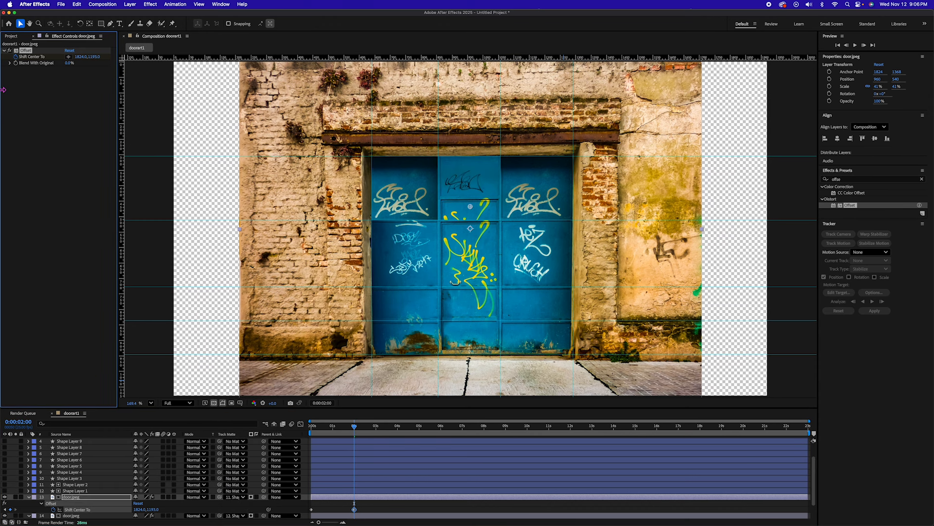
drag(92, 57, 11, 62)
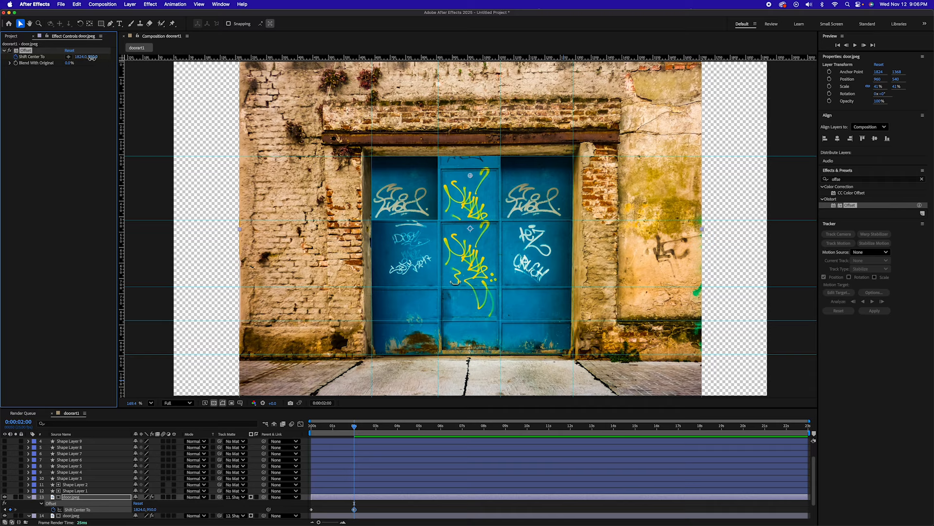
drag(92, 57, 55, 59)
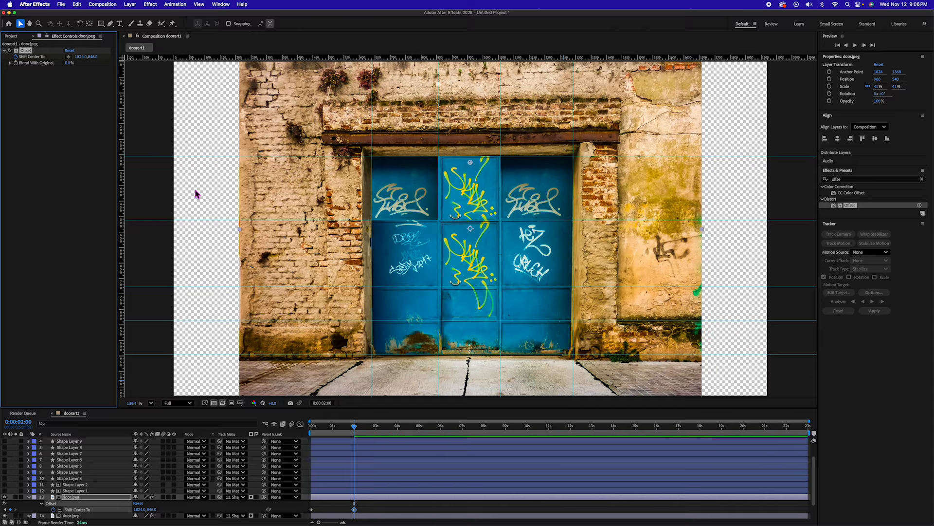
Step: Duplicate the door layer with Shape Layer 3 as its matte and set Shift Center To to 2847, 1368 at 2 seconds
key(super+d)
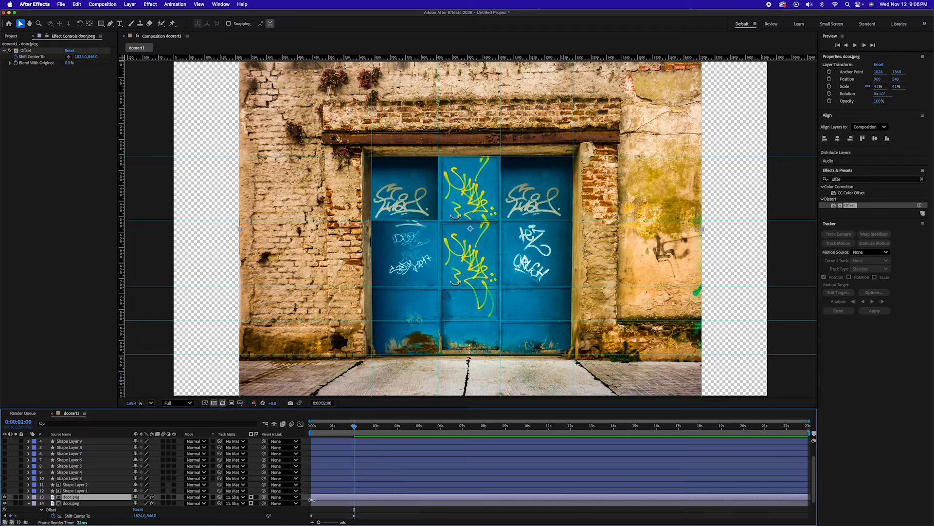
click(244, 497)
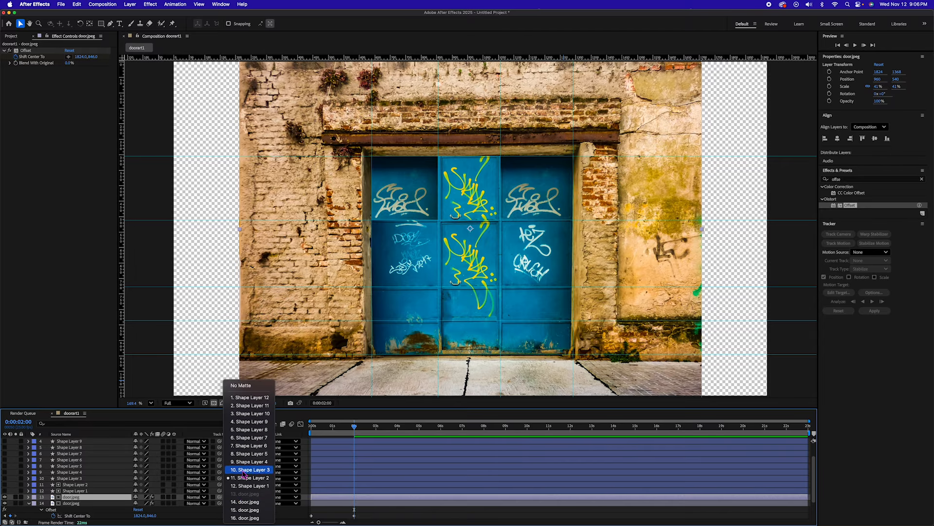
click(244, 470)
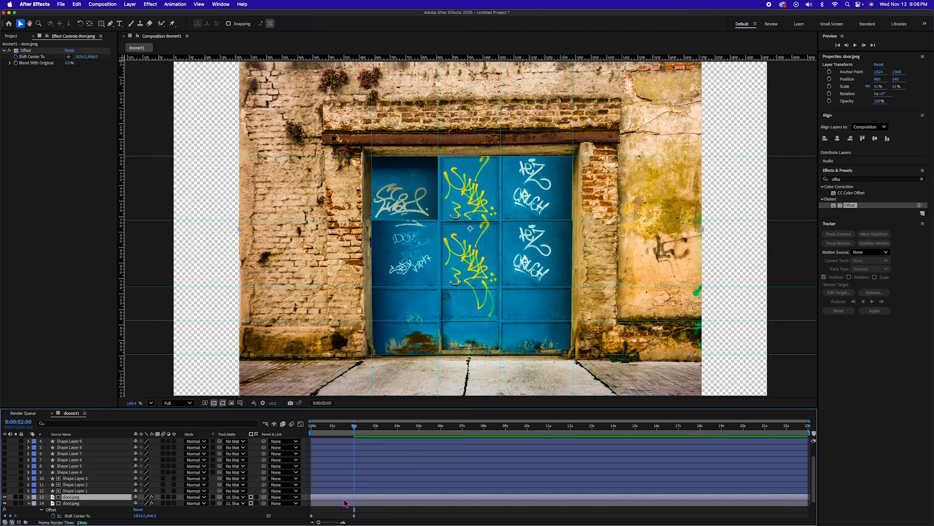
key(u)
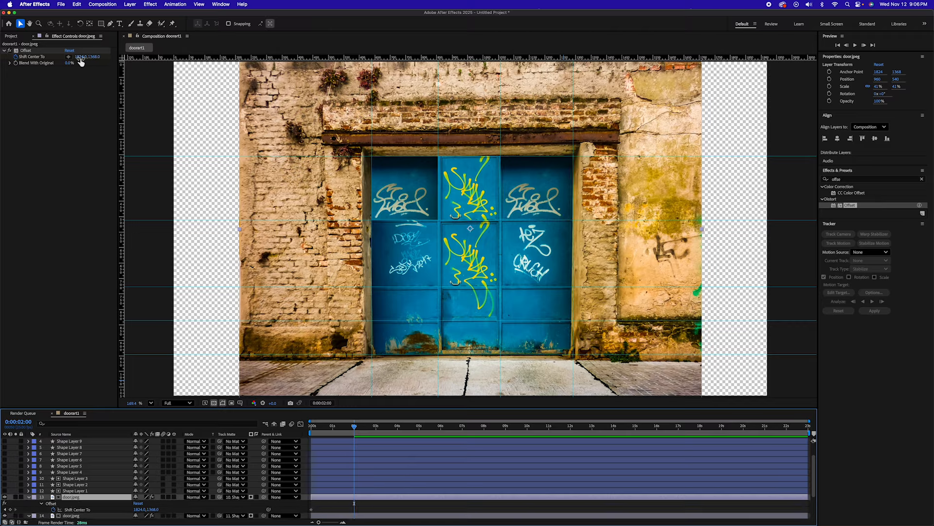
drag(80, 57, 497, 106)
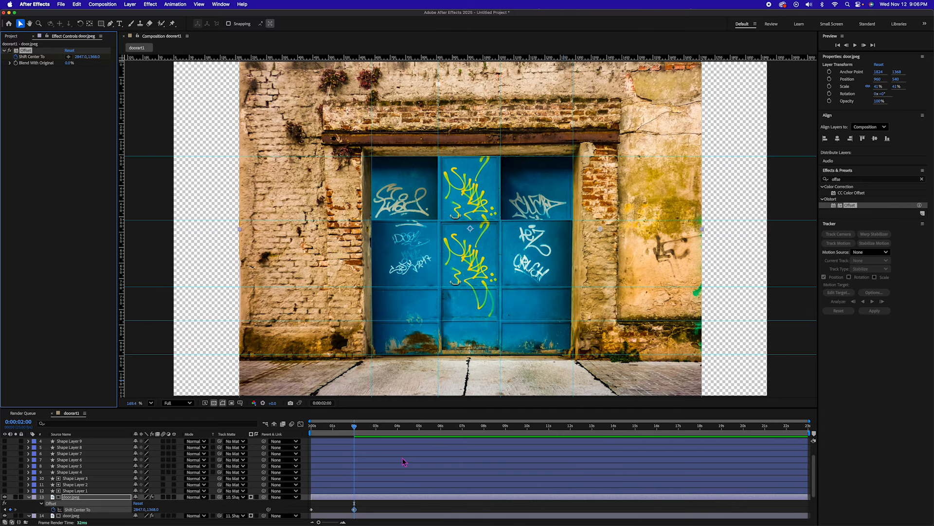
Step: Preview the three animated upper door panels from the start of the timeline
drag(355, 425, 256, 425)
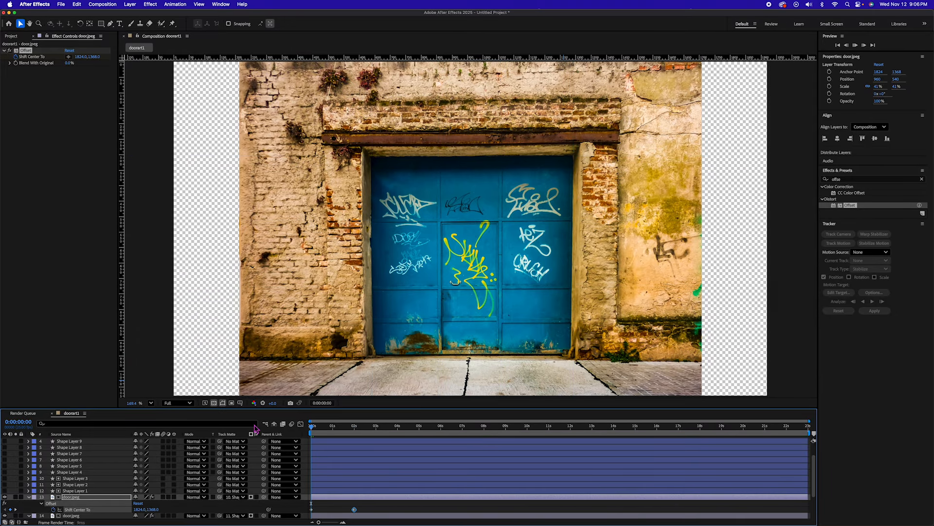
key(space)
key(space)
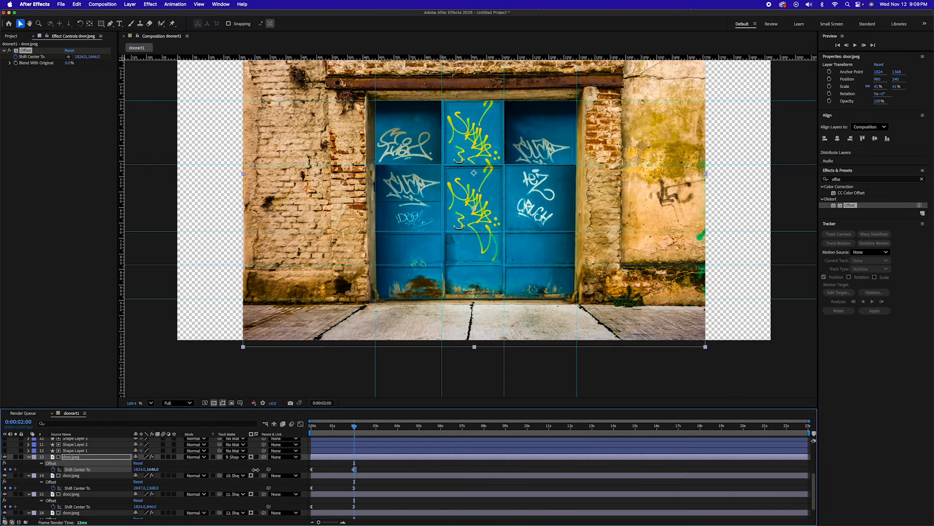
Step: Set Shift Center To at 2 seconds to 2339, 1368 (Shape Layer 5), 1824, 864 (Shape Layer 6) and 1094, 1368 (Shape Layer 7)
drag(209, 471, 409, 473)
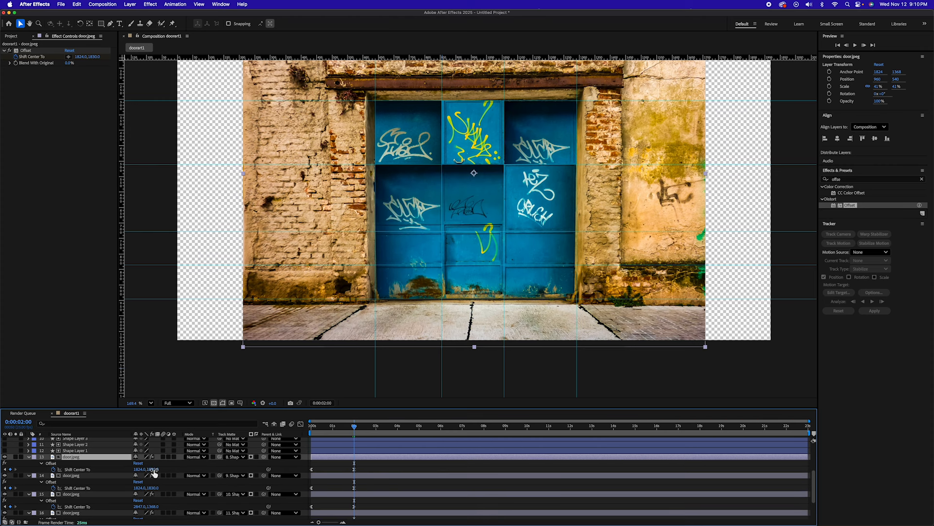
drag(152, 469, 94, 476)
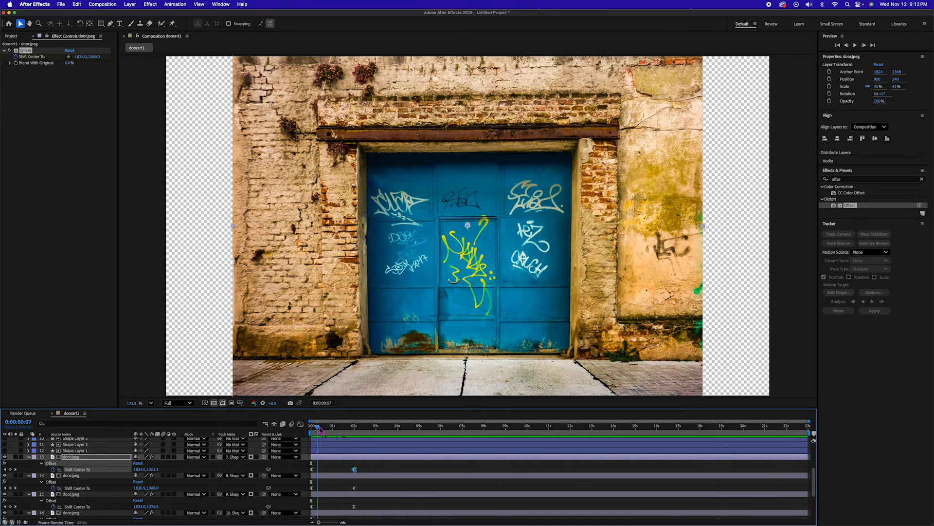
drag(321, 428, 375, 428)
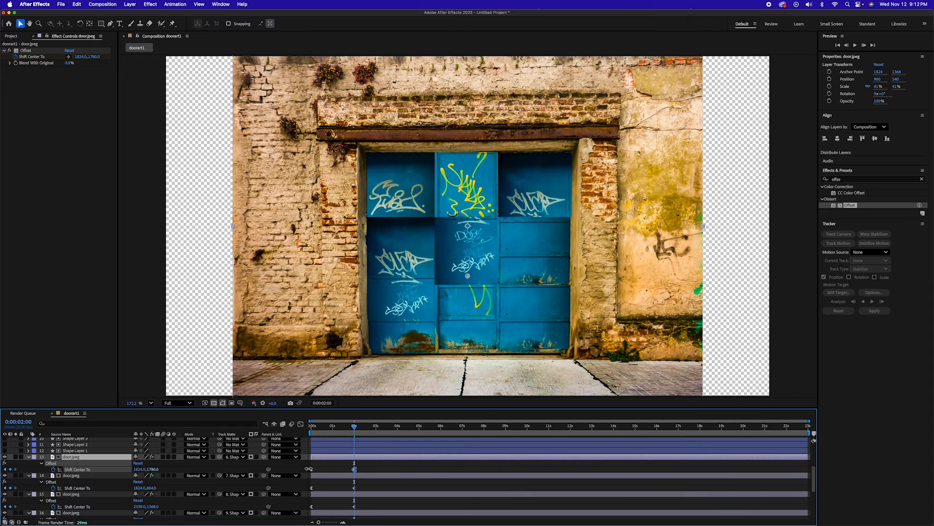
drag(146, 470, 142, 472)
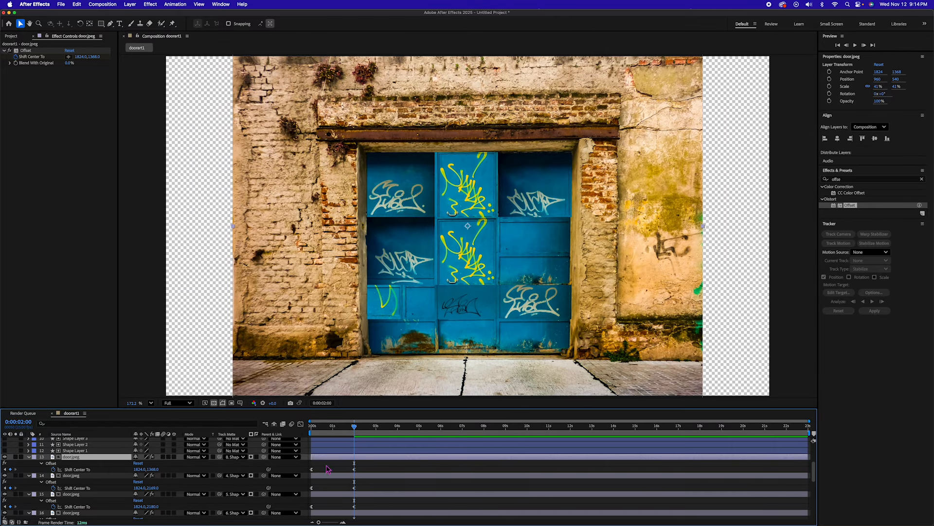
Step: Matte the next two door.jpeg copies with Shape Layer 10 and Shape Layer 11, and preview the sliding panels
click(236, 457)
click(244, 359)
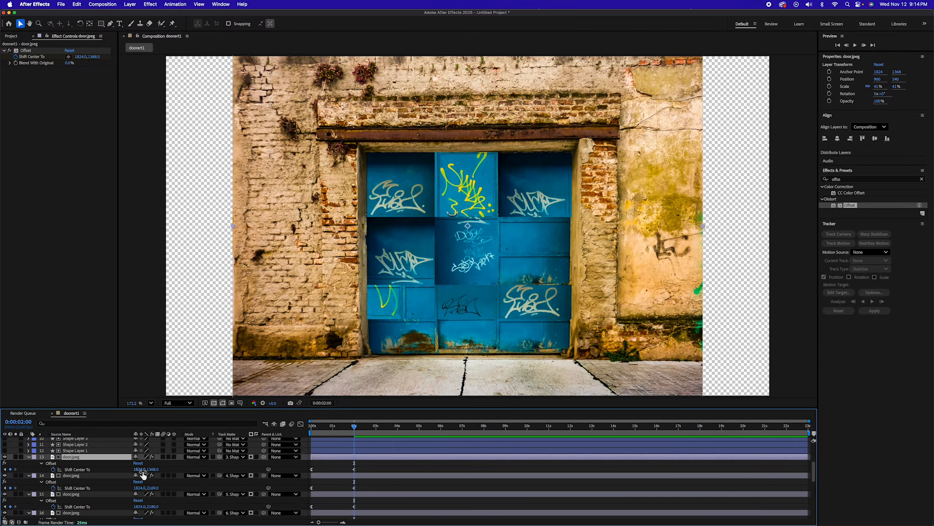
click(236, 457)
click(246, 342)
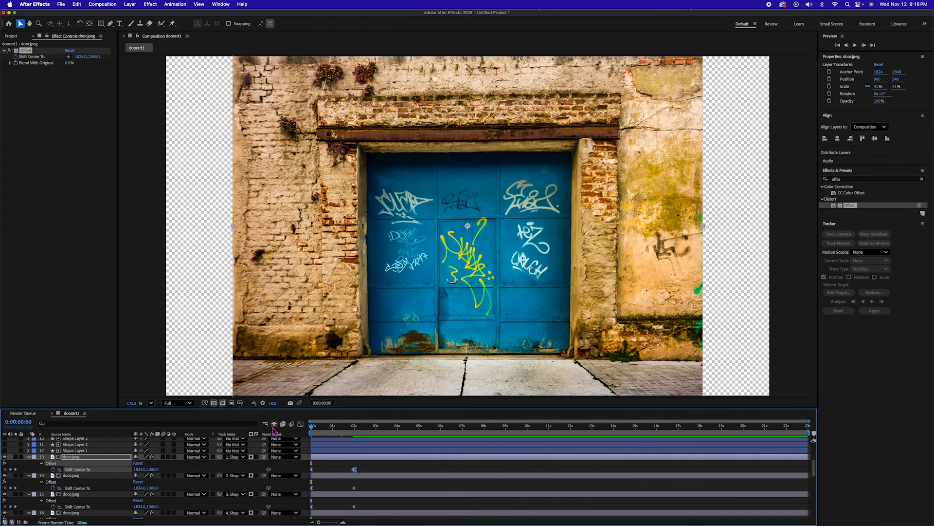
key(space)
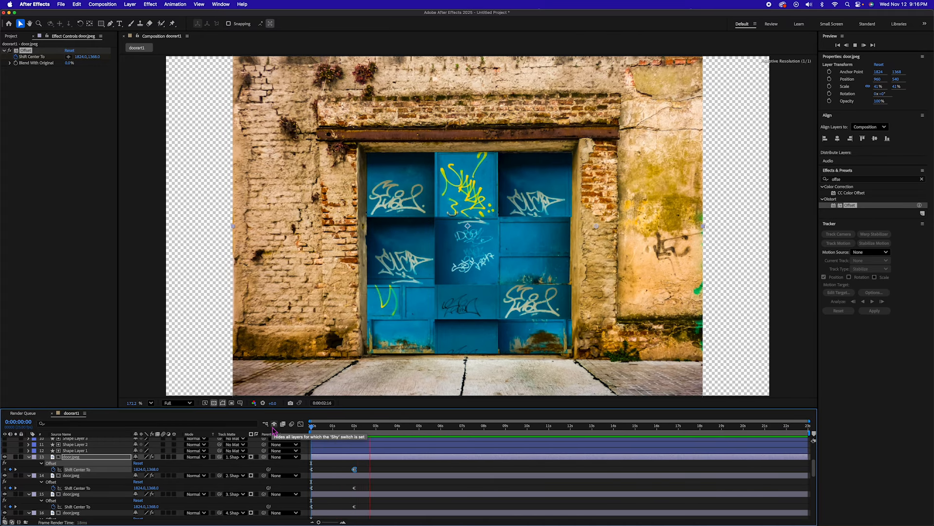
Step: Stop the preview and set Shift Center To at 4 seconds to 2847, 2152 for the door copy matted by Shape Layer 12
key(space)
drag(371, 427, 378, 427)
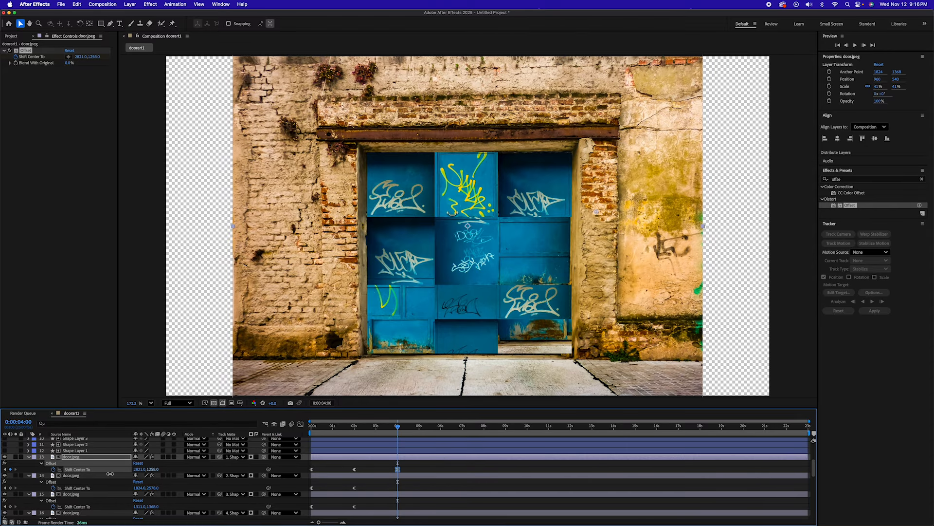
drag(110, 474, 428, 481)
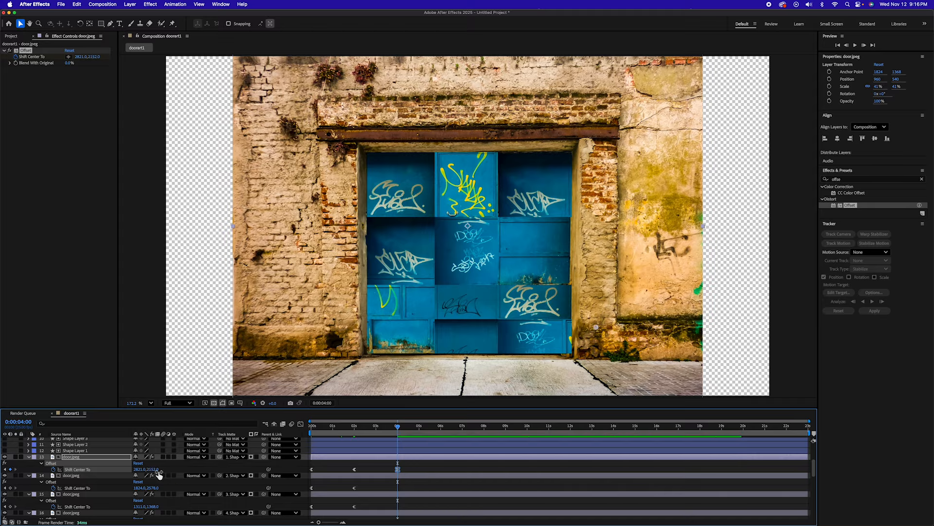
drag(140, 469, 147, 470)
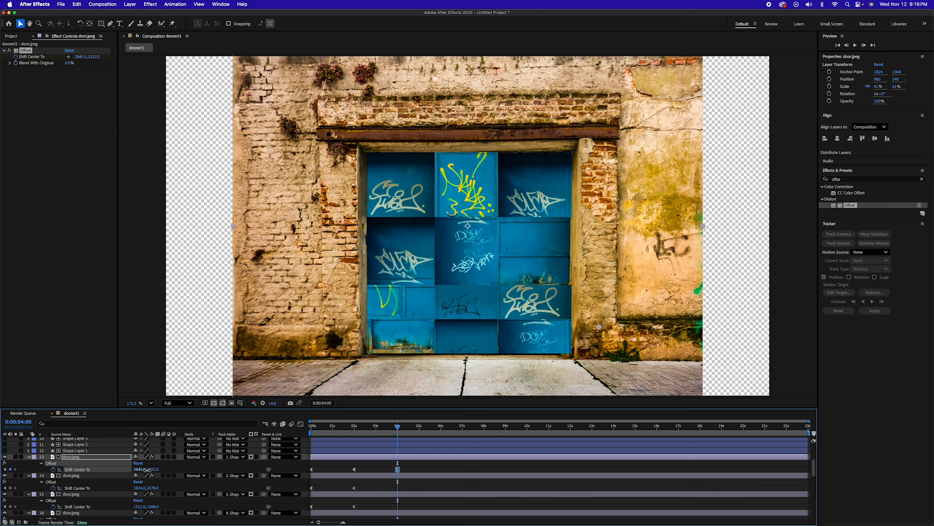
Step: Set Shift Center To at 4 seconds to 1824, 2139 for the Shape Layer 11 copy and 1311, 2624 for the Shape Layer 10 copy
click(366, 477)
drag(153, 489, 606, 515)
click(406, 495)
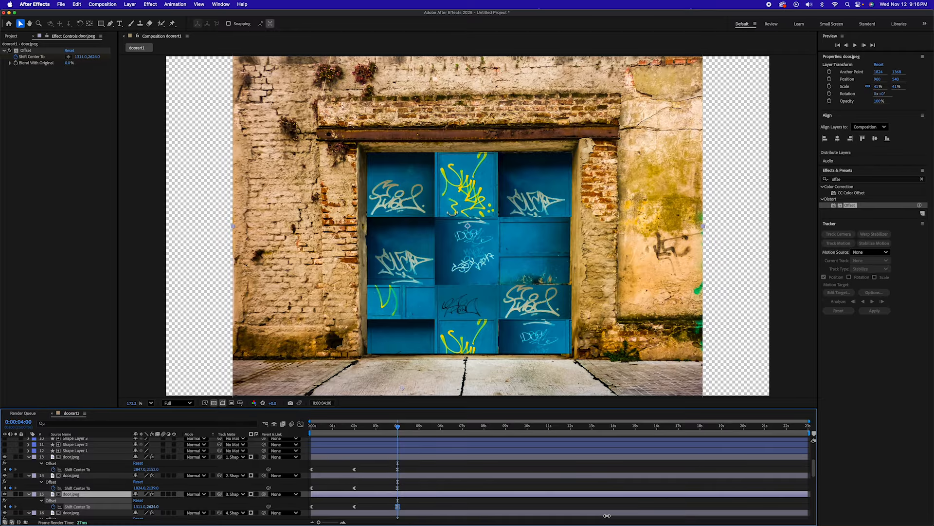
Step: At 4 seconds, set Shift Center To to 2842, 2169 (Shape Layer 9) and 1309, 2180 (Shape Layer 8), and shift a following copy vertically
scroll(407, 460, down, 3)
click(406, 457)
drag(153, 469, 272, 475)
key(super+z)
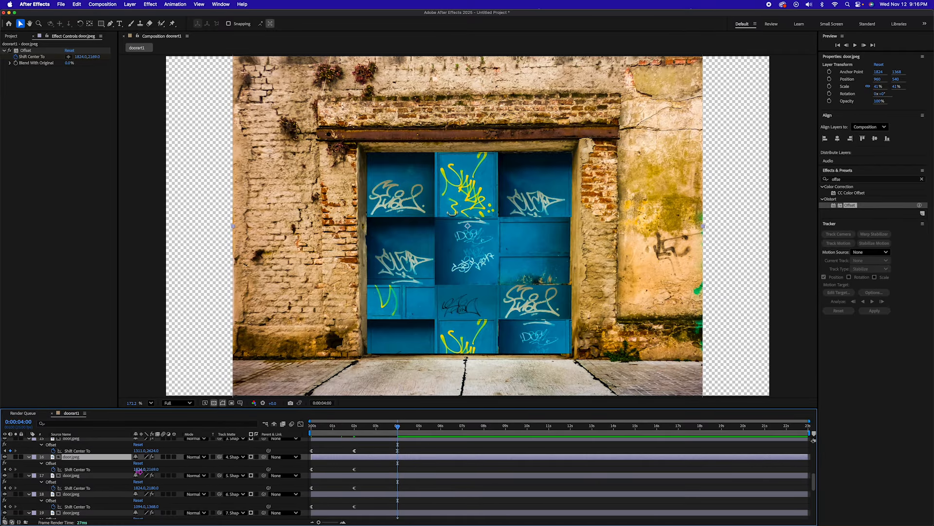
drag(139, 469, 532, 486)
click(407, 476)
drag(139, 488, 355, 504)
scroll(151, 477, down, 3)
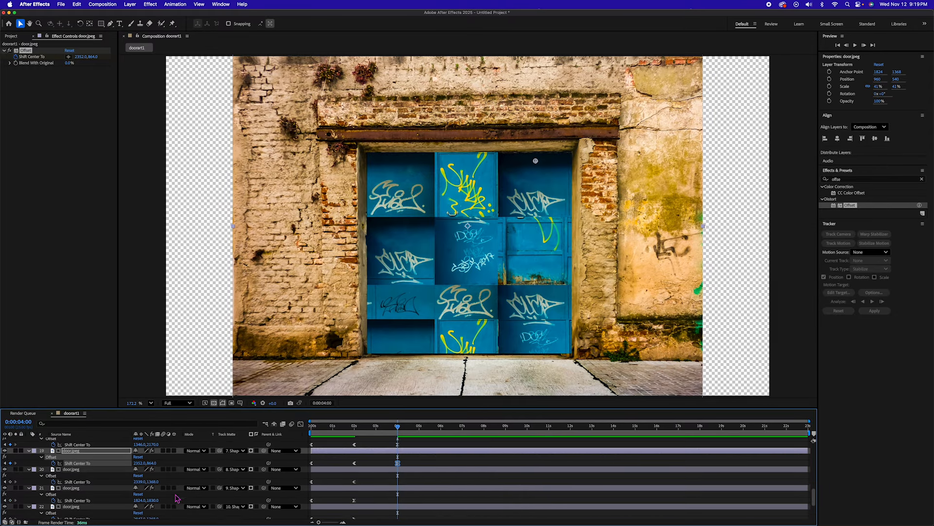
drag(153, 476, 465, 479)
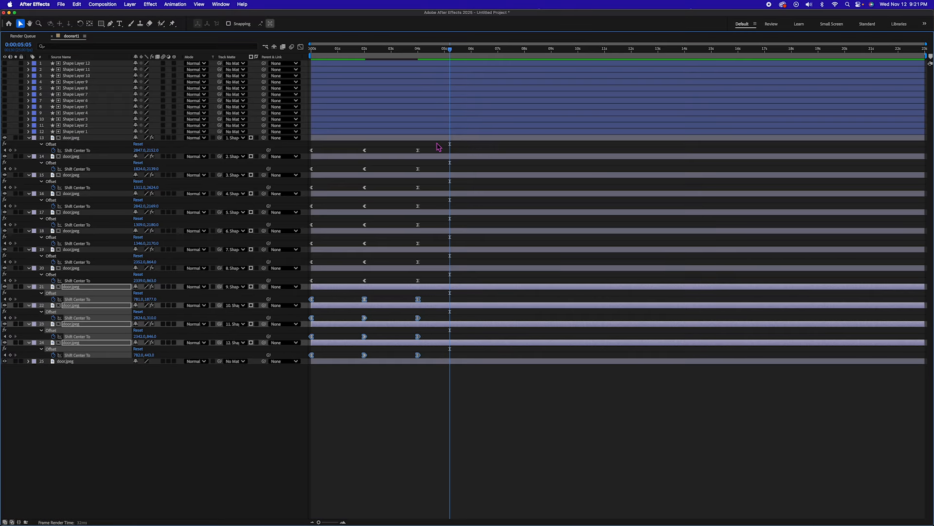
Step: Apply Easy Ease to the selected Shift Center To keyframes of all twelve door.jpeg layers
drag(437, 144, 309, 389)
super+click(419, 356)
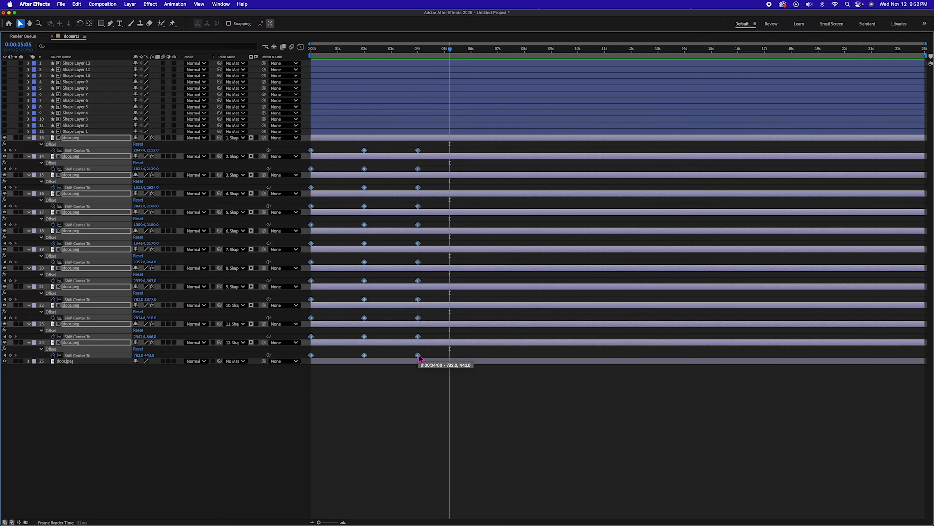
key(F9)
key(grave)
Step: Preview the eased door panel animation from the start of the timeline
drag(455, 427, 251, 422)
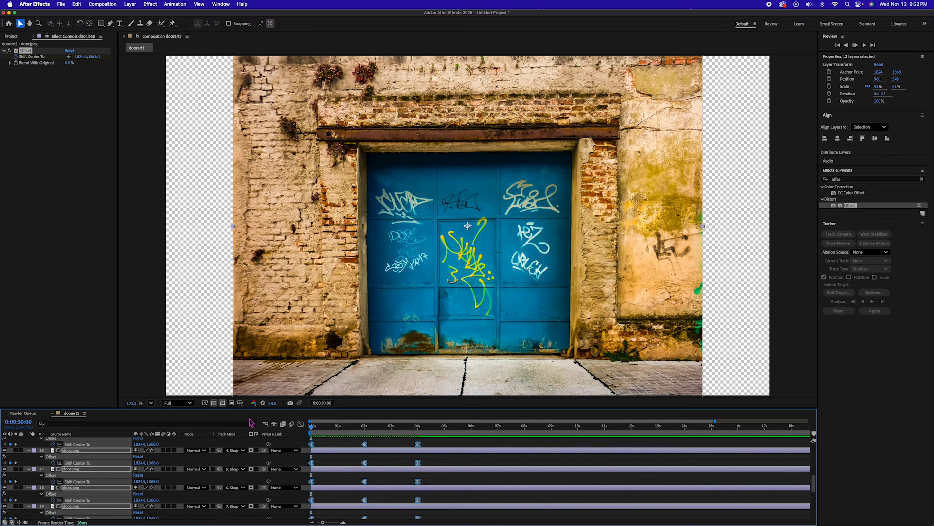
key(space)
key(space)
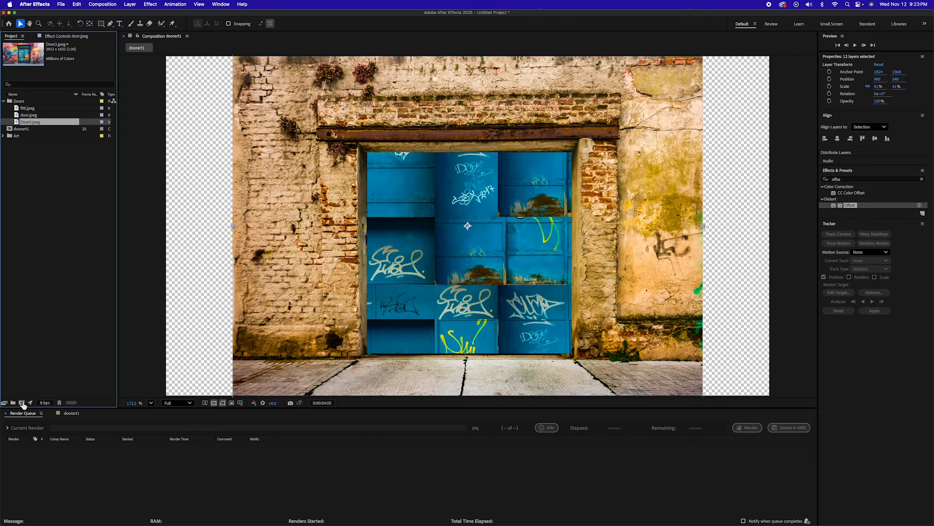
Step: Create a new composition named dorrart2
click(21, 403)
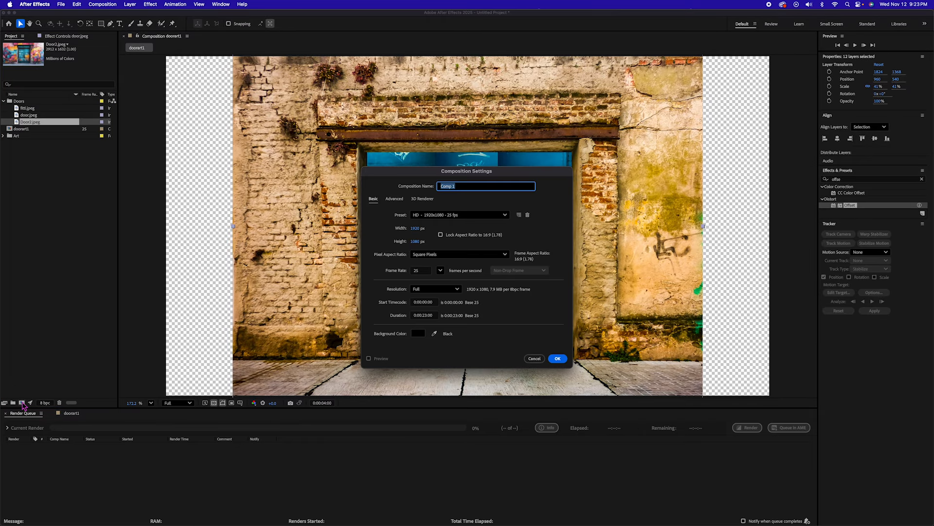
text(dorrart2)
key(Return)
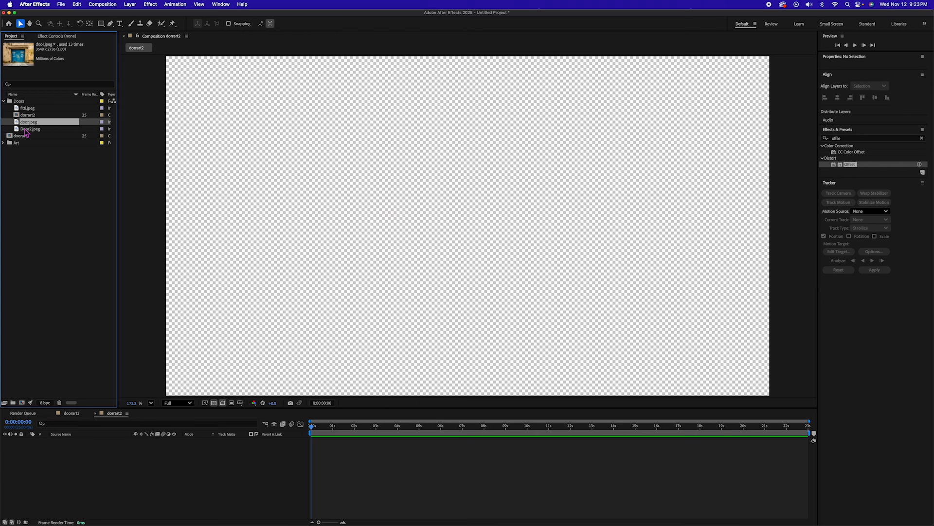
Step: Add Door2.jpeg to the new composition and scale it to 69%
click(27, 129)
drag(17, 131, 62, 468)
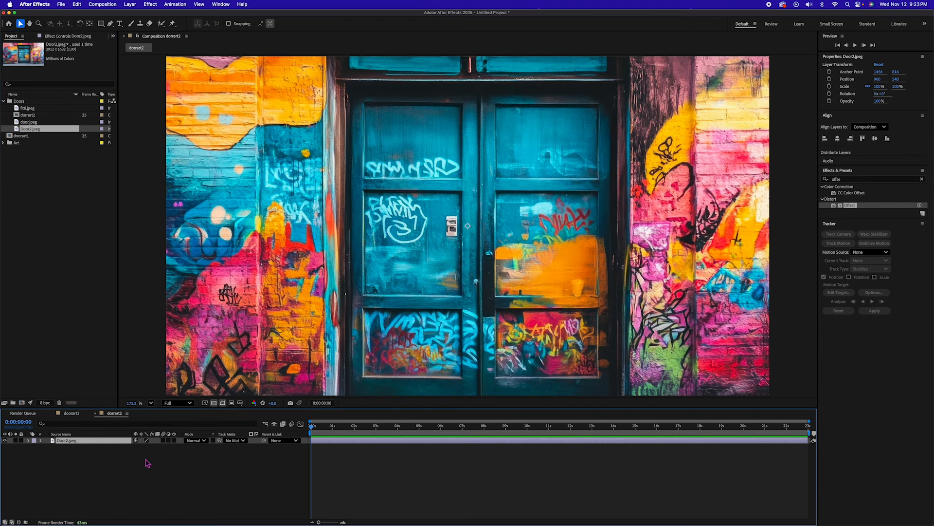
key(s)
drag(143, 446, 128, 447)
click(135, 474)
Step: Show the rulers, place vertical and horizontal guides along the edges of the door's six panels, and choose the Rectangle tool
key(super+r)
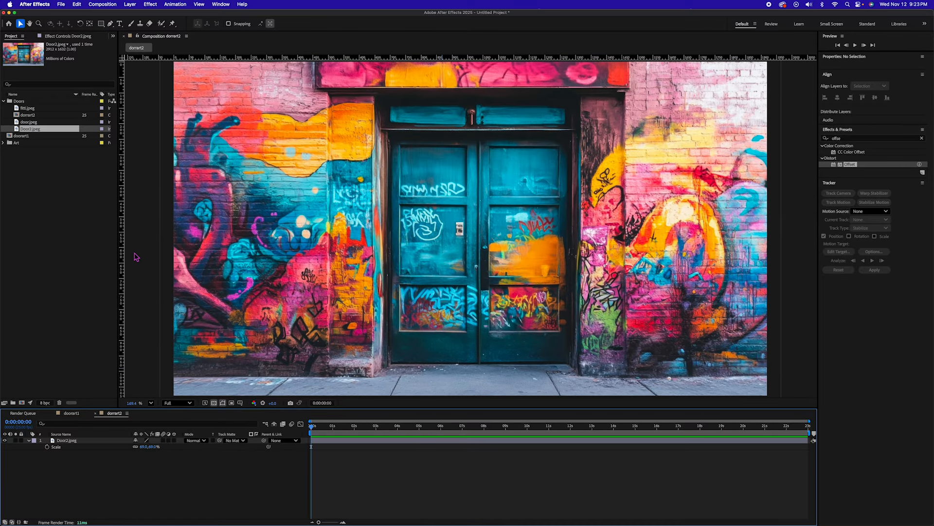
drag(124, 255, 401, 251)
drag(122, 292, 468, 292)
drag(122, 311, 561, 324)
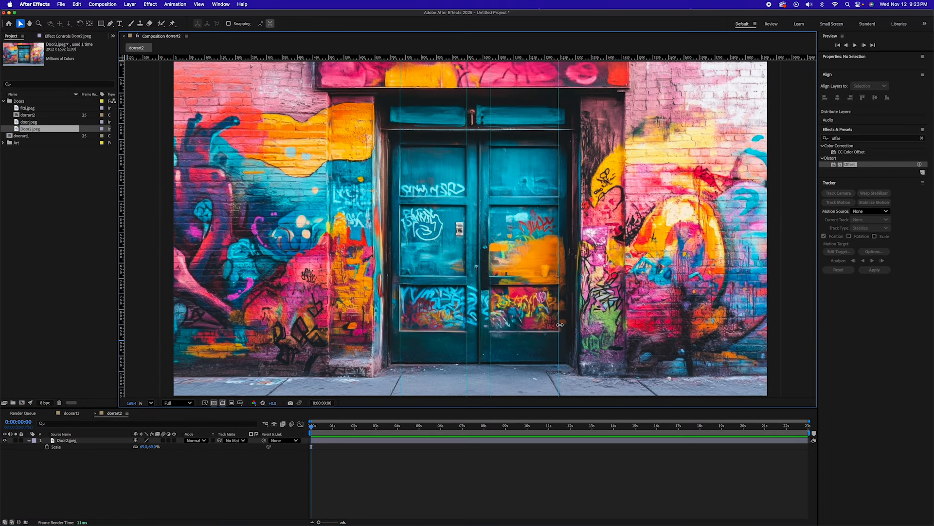
drag(334, 57, 384, 146)
drag(384, 59, 367, 276)
click(84, 463)
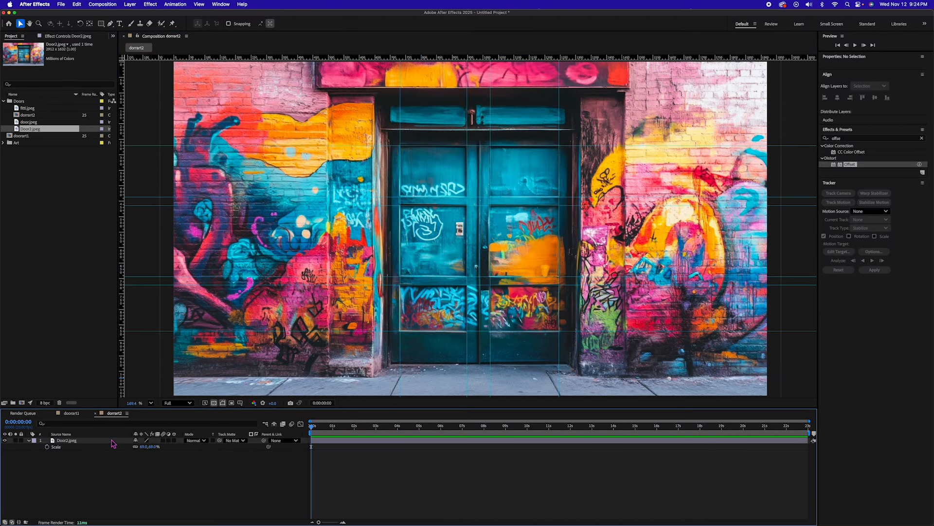
click(101, 24)
Step: Duplicate the Door2.jpeg layer, apply the Offset effect to the copy and keyframe Shift Center To at 0 and 2 seconds
click(75, 478)
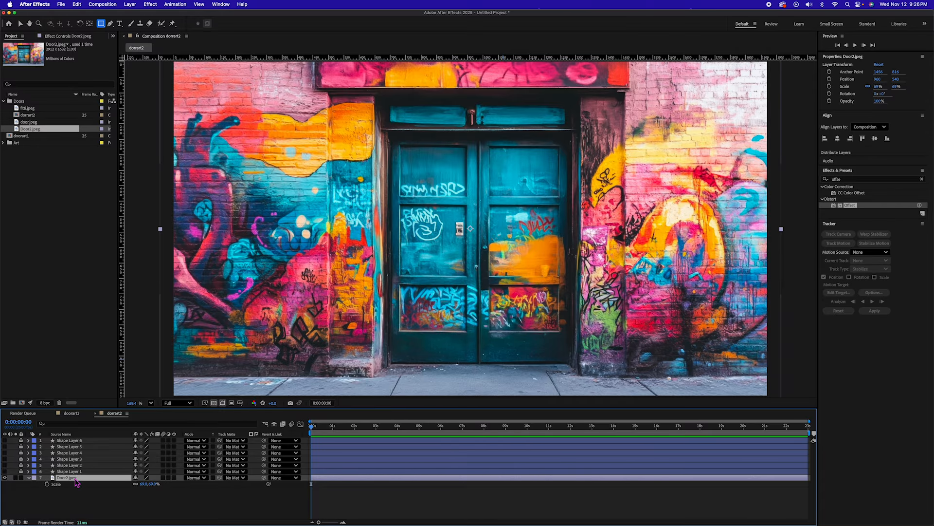
key(super+d)
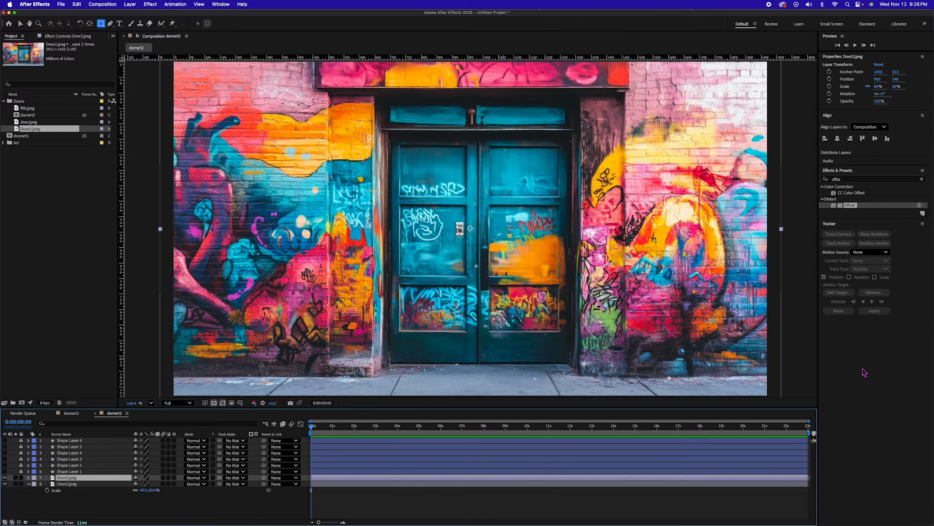
drag(851, 210, 356, 482)
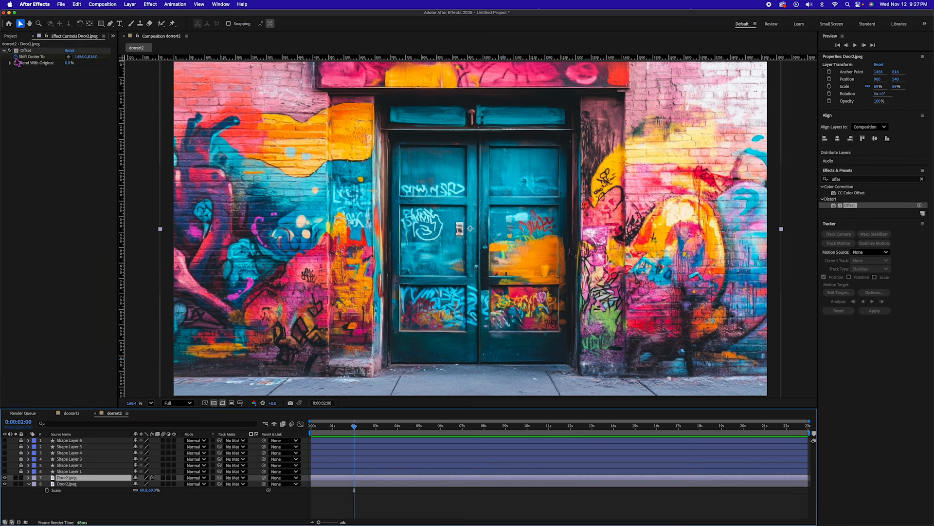
key(u)
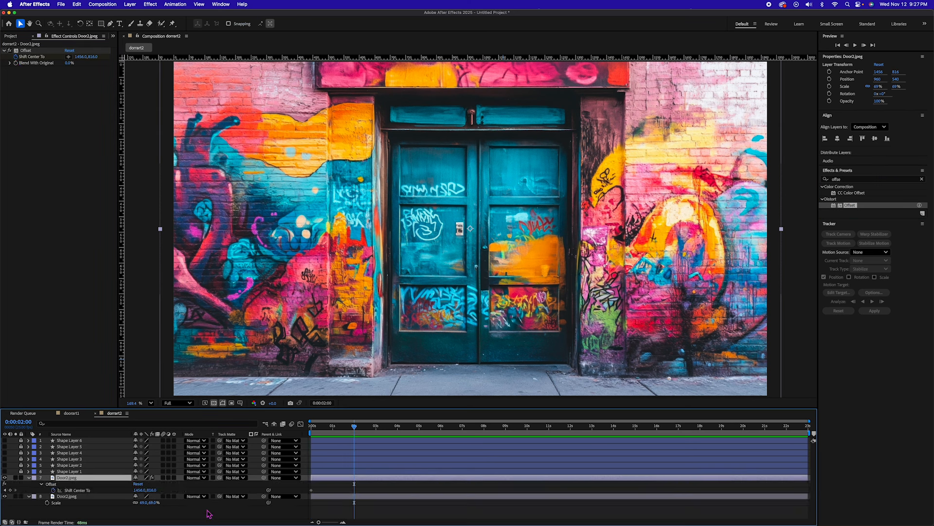
click(10, 490)
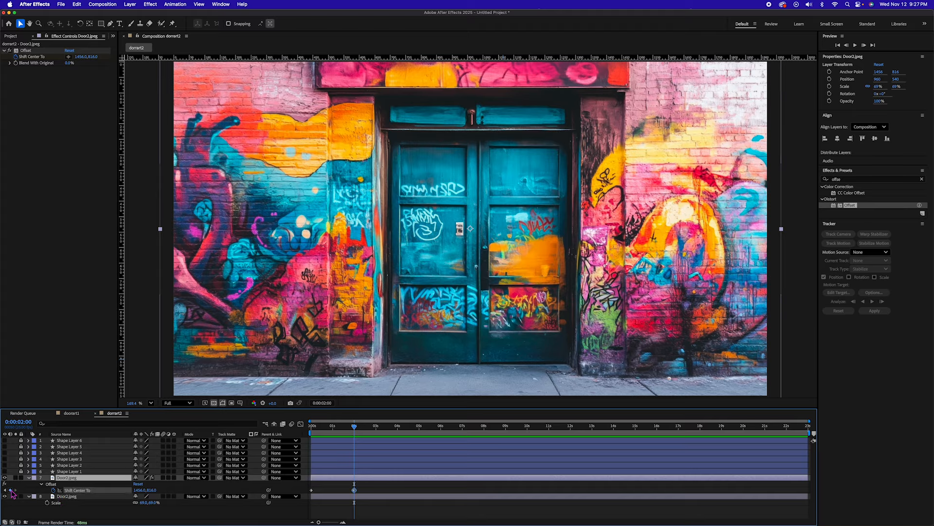
Step: Duplicate the keyframed Door2.jpeg layer until there are six copies, one for each door panel
click(83, 478)
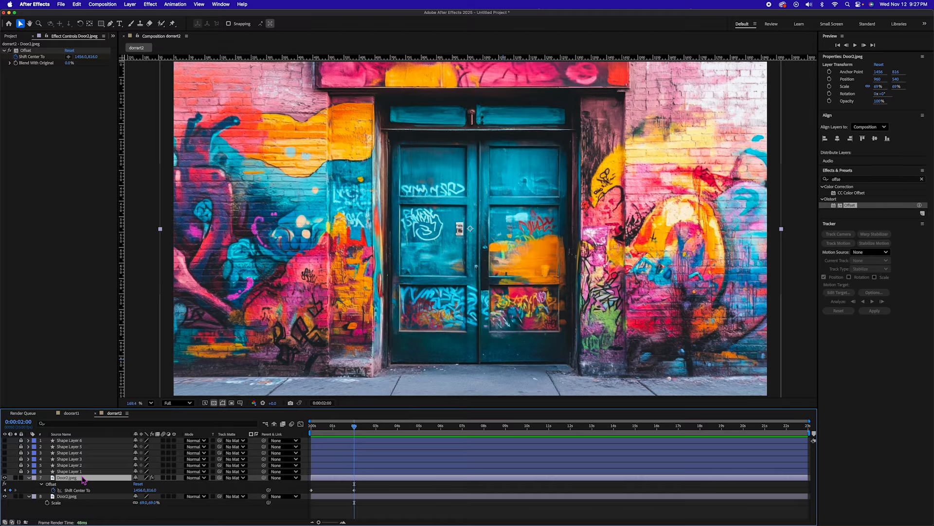
key(super+d)
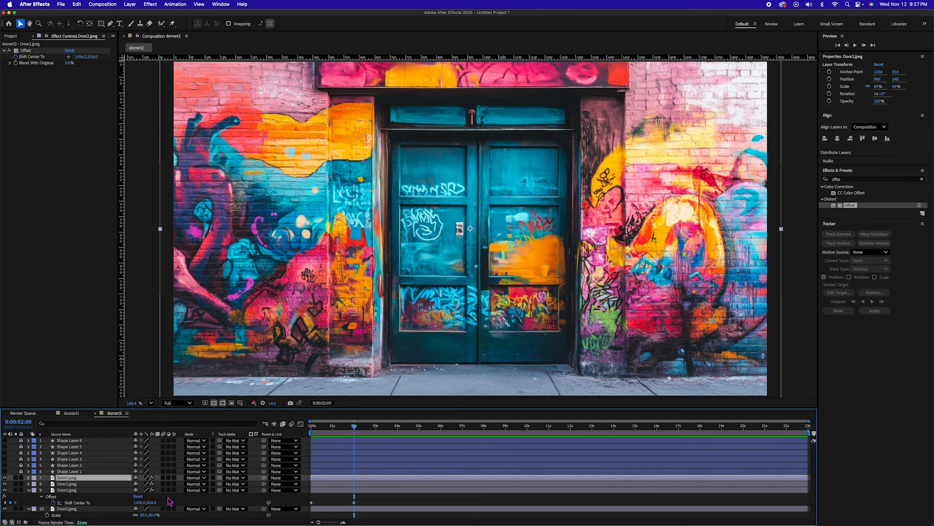
key(super+d)
key(super+d)
key(super+d)
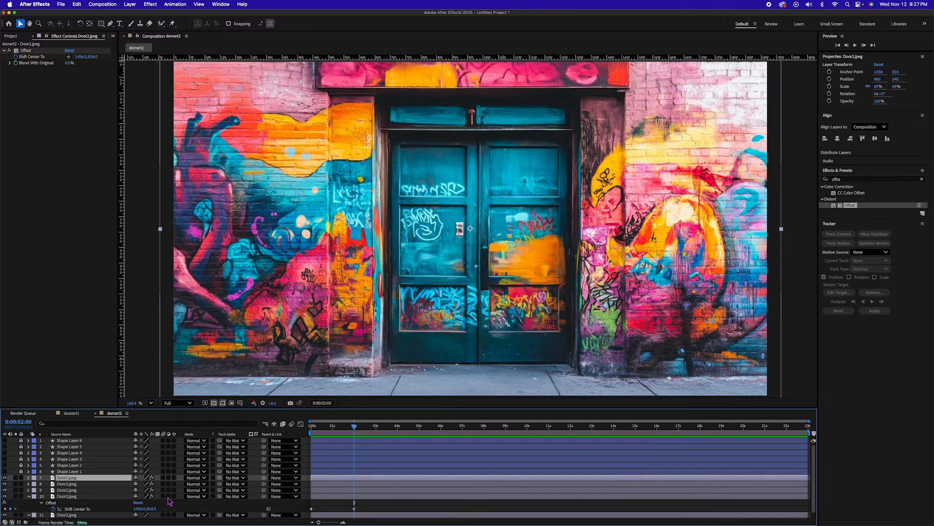
Step: Set Shape Layers 1 to 6 as track mattes for the six Door2.jpeg copies, starting with Shape Layer 1 on the lowest copy
scroll(184, 496, down, 2)
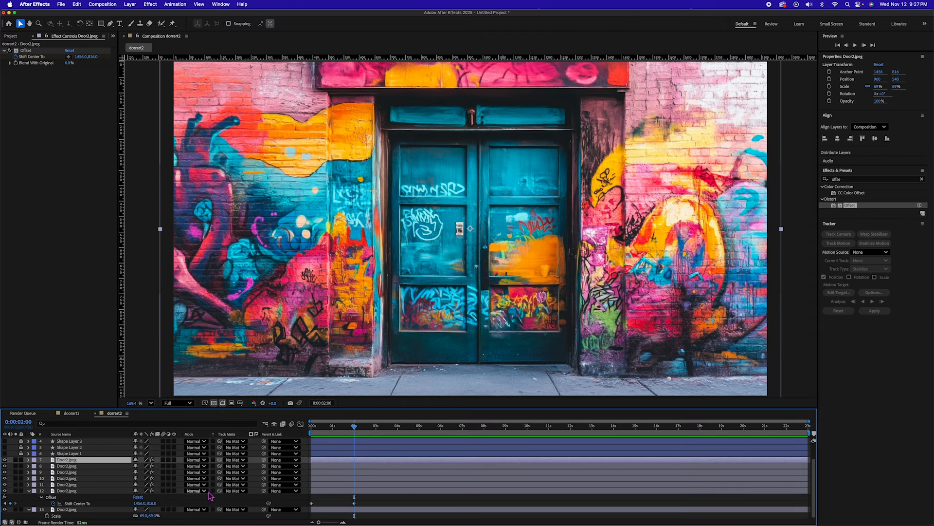
click(235, 491)
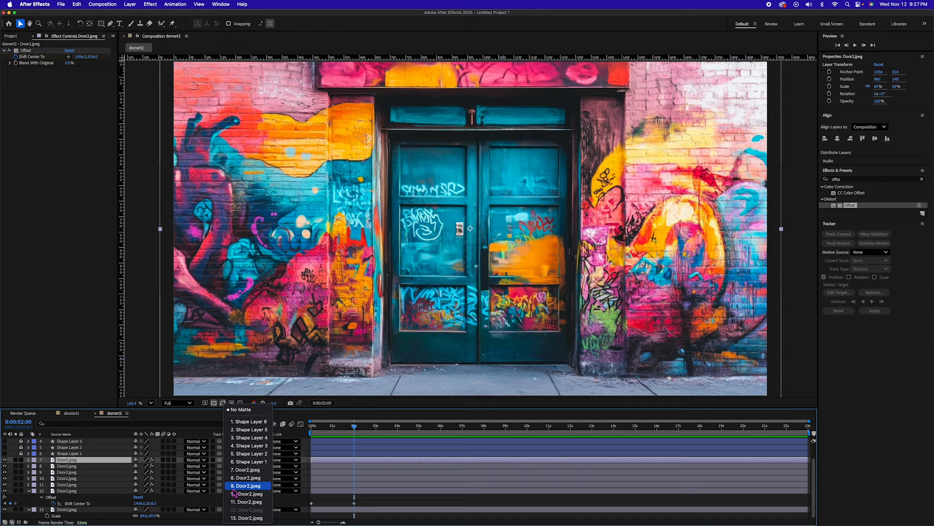
click(257, 463)
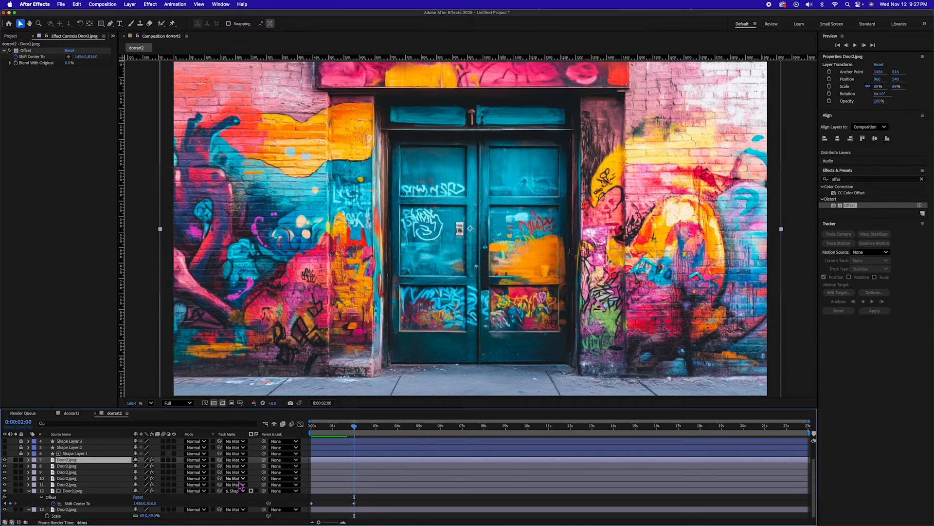
click(239, 472)
click(259, 438)
click(238, 466)
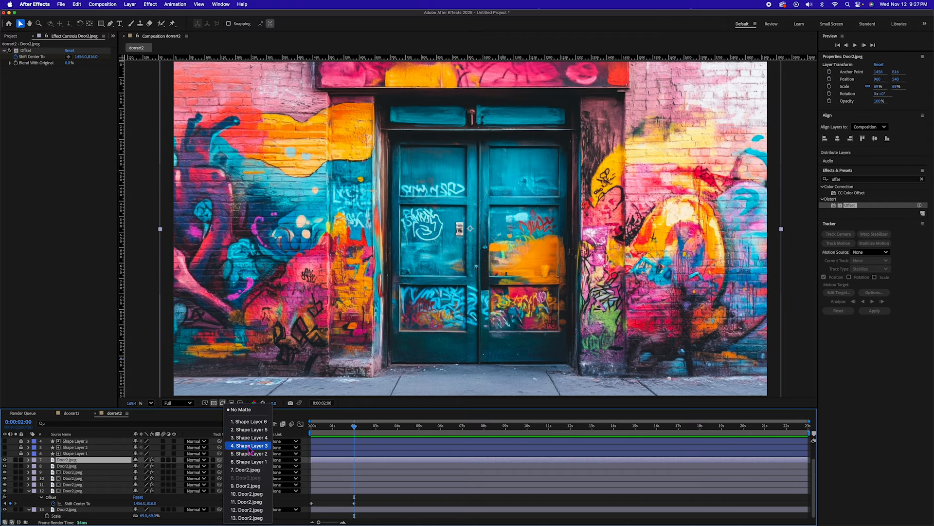
click(258, 430)
click(238, 460)
click(257, 422)
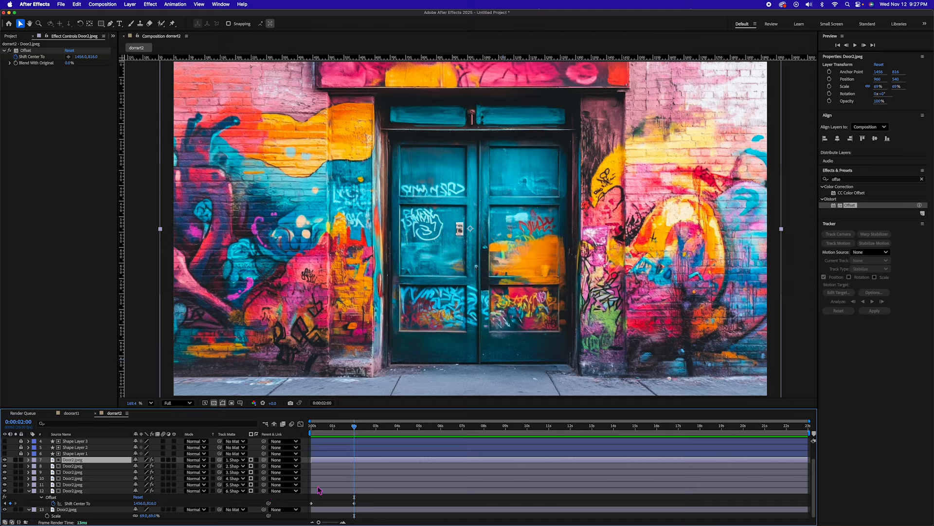
Step: Reveal the copies' keyframes and set Shift Center To at 2 seconds to 1456, 1084 (Shape Layer 1) and 1884, 816 (Shape Layer 2)
shift+click(365, 492)
key(u)
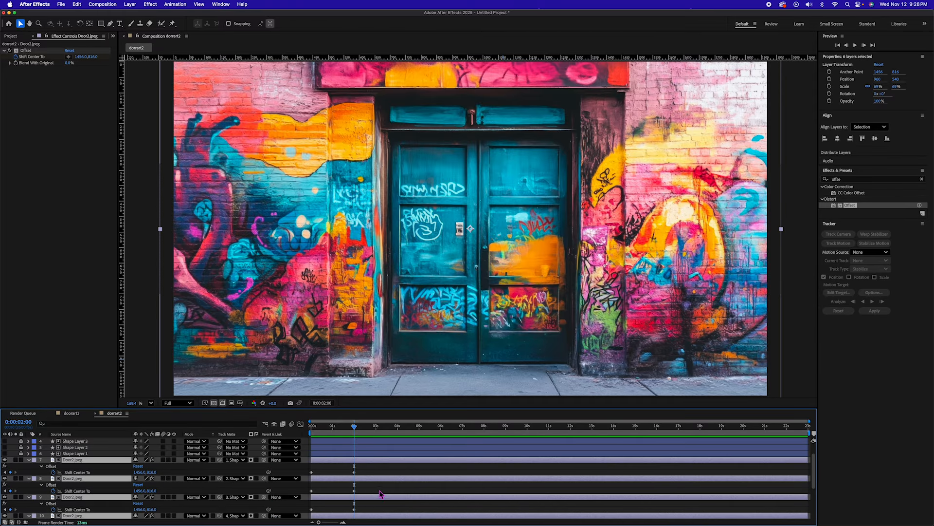
scroll(382, 493, down, 4)
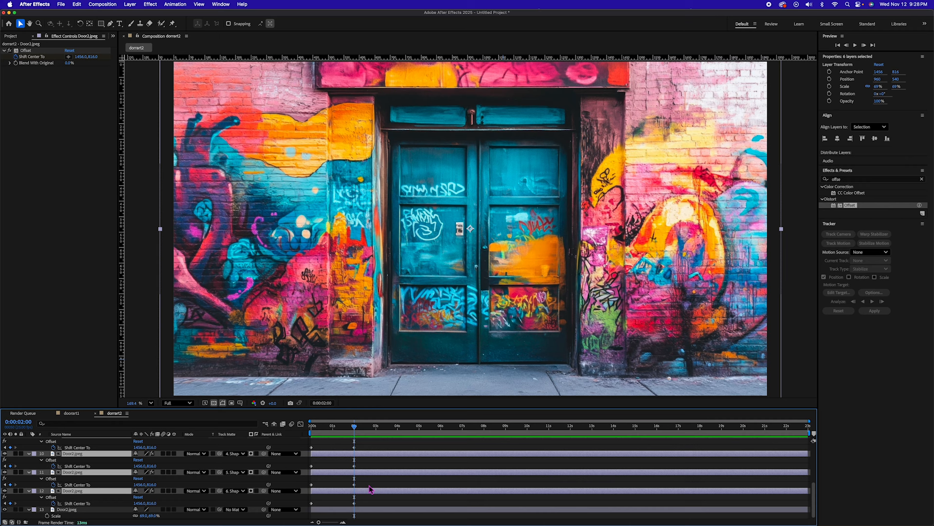
click(367, 500)
click(367, 493)
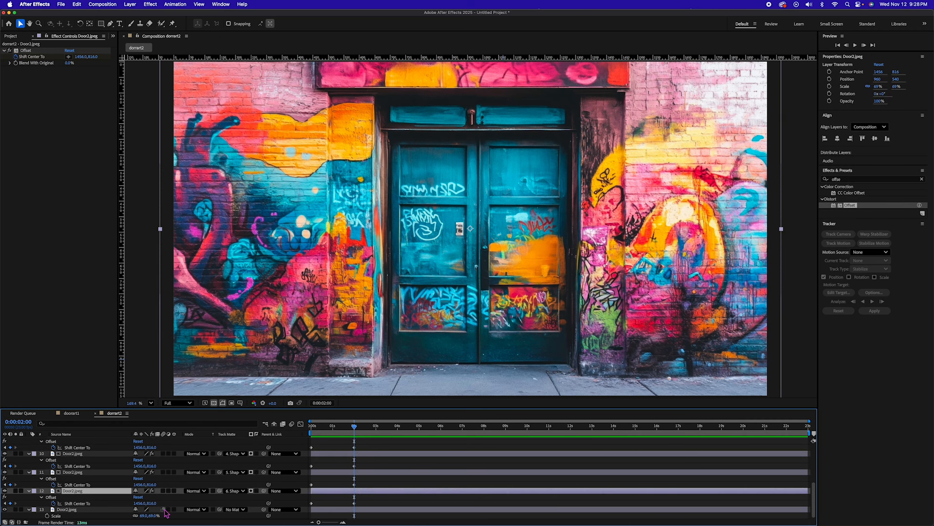
drag(153, 503, 248, 506)
click(359, 474)
drag(141, 485, 296, 485)
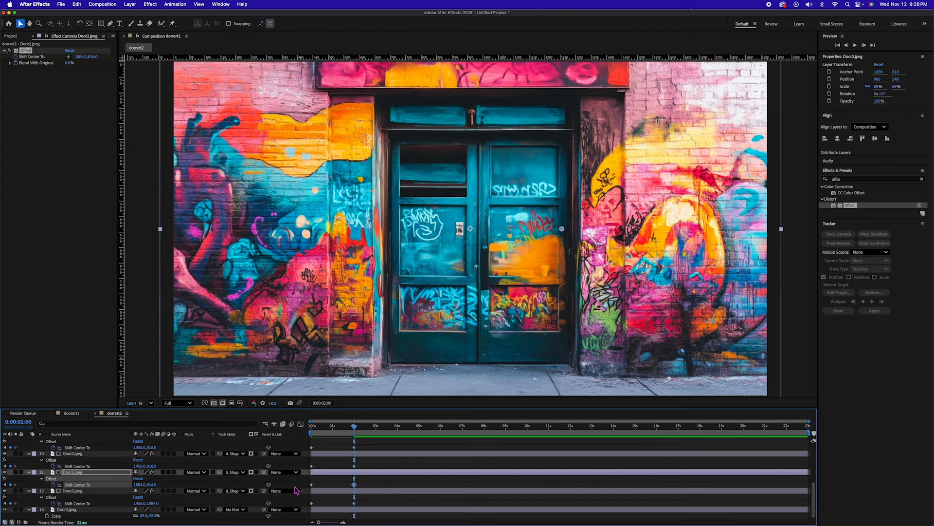
Step: At 2 seconds, set Shift Center To to 1456, 516 for the Shape Layer 3 copy and shift a further panel's image horizontally
click(359, 454)
drag(153, 465, 45, 496)
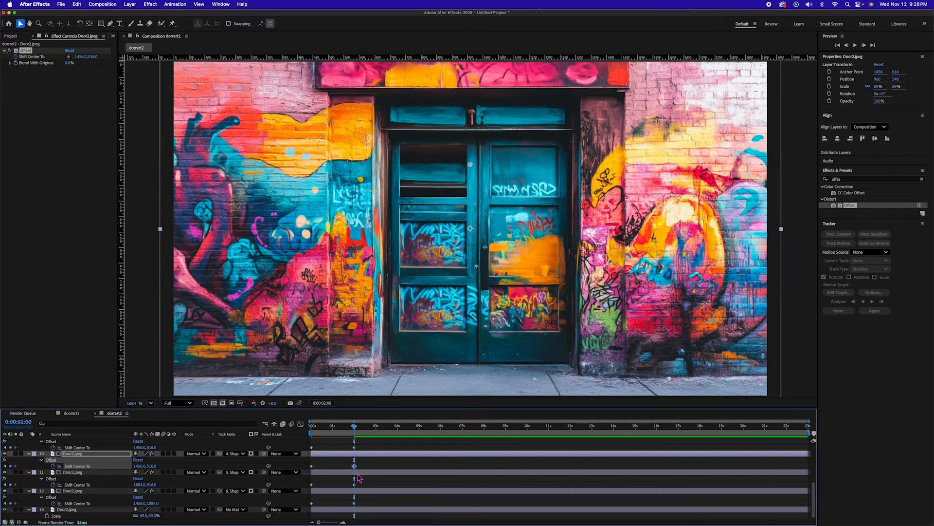
scroll(360, 478, up, 3)
click(361, 466)
drag(140, 478, 4, 477)
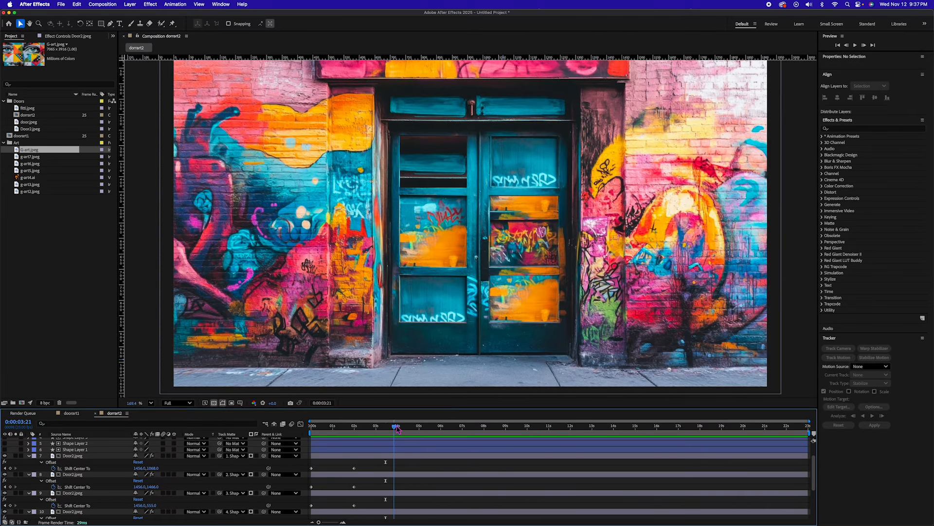
Step: At 0:00:03:24, set Shift Center To to 1456, 1451 for the uppermost Door2.jpeg copy and 1918, 1466 for the second
drag(394, 426, 398, 428)
scroll(368, 487, down, 2)
drag(153, 453, 277, 453)
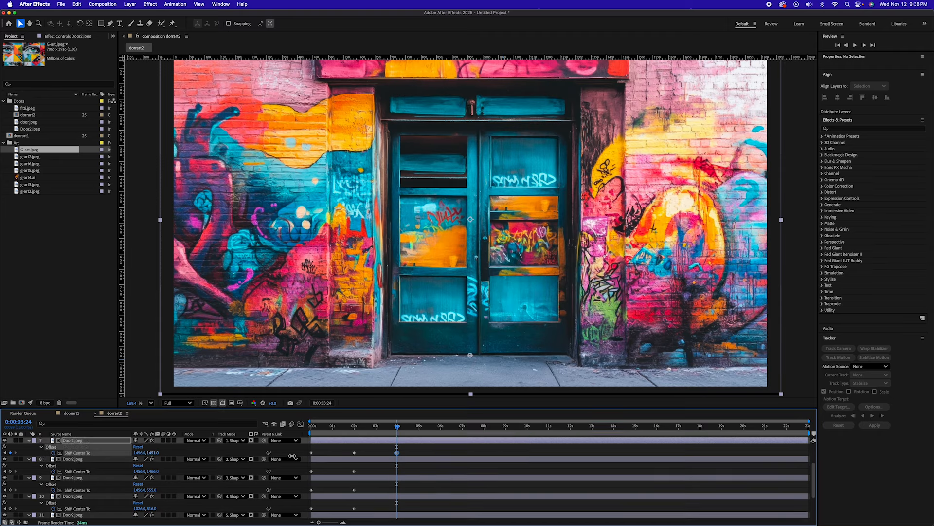
drag(140, 471, 290, 472)
Step: At 0:00:03:24, set Shift Center To for the lower four copies to 1032, 555; 1026, 2194; 2267, 816; and 2937, 1084
mouse_move(140, 490)
mouse_down()
mouse_move(152, 490)
mouse_move(112, 490)
mouse_move(140, 489)
mouse_up()
drag(141, 485, 276, 486)
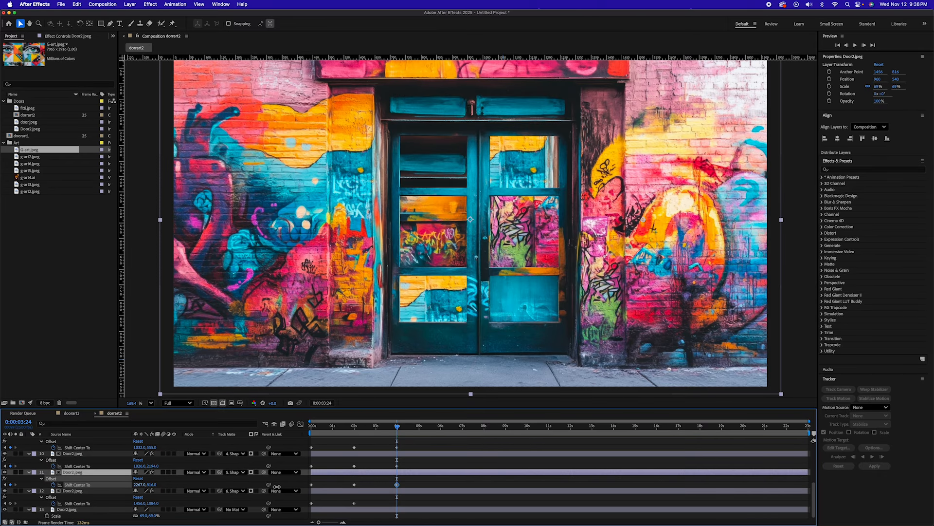
drag(139, 502, 449, 445)
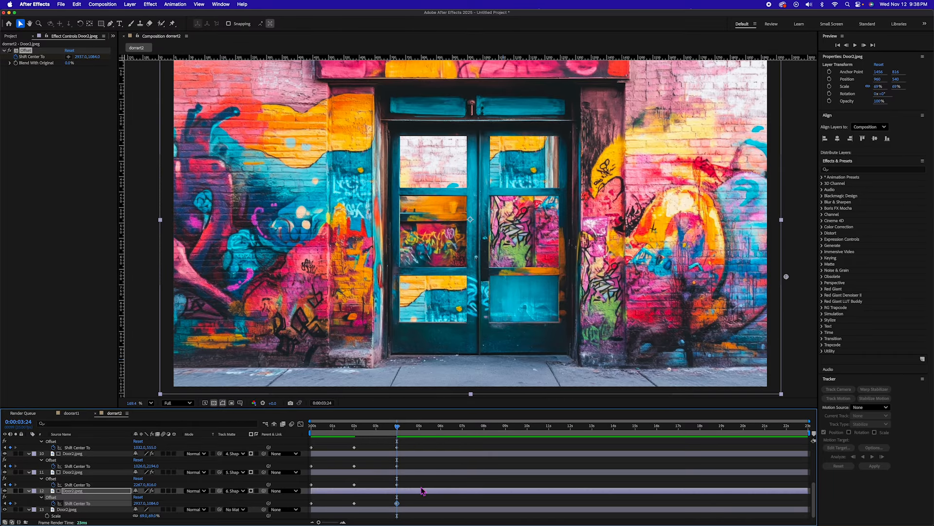
click(406, 510)
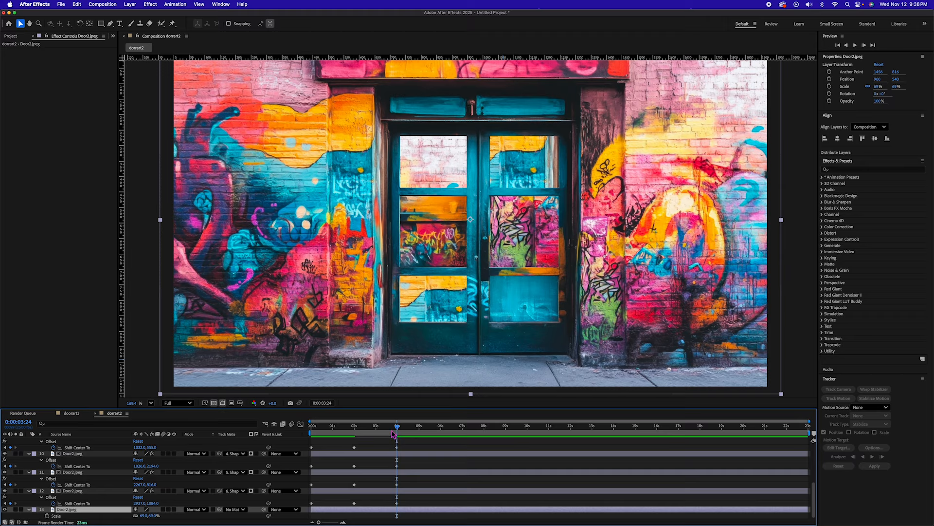
Step: Preview the door animation from the start and ease all Shift Center To keyframes of the six Door2.jpeg copies
drag(394, 426, 262, 420)
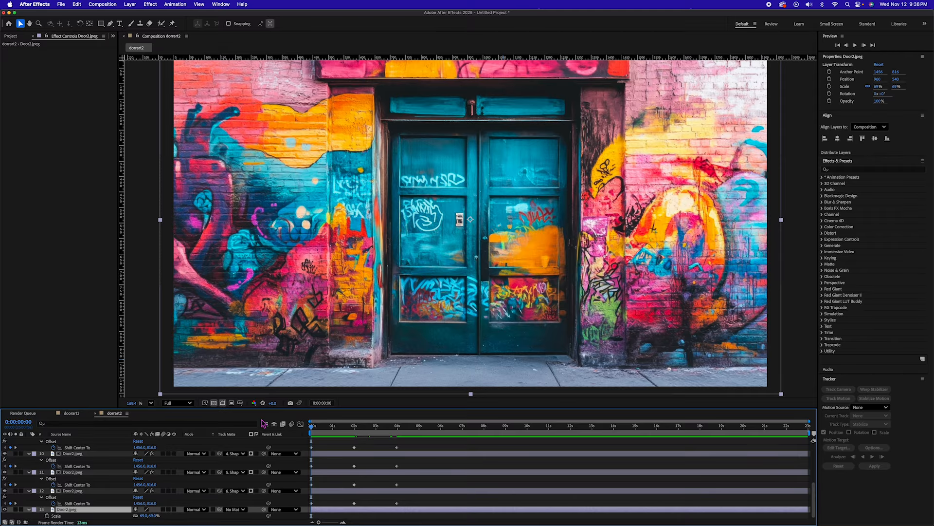
key(space)
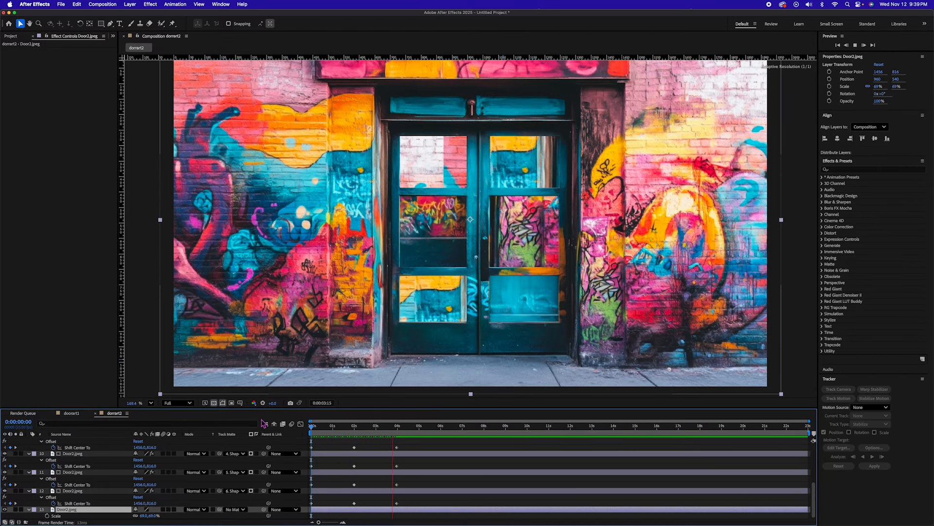
key(grave)
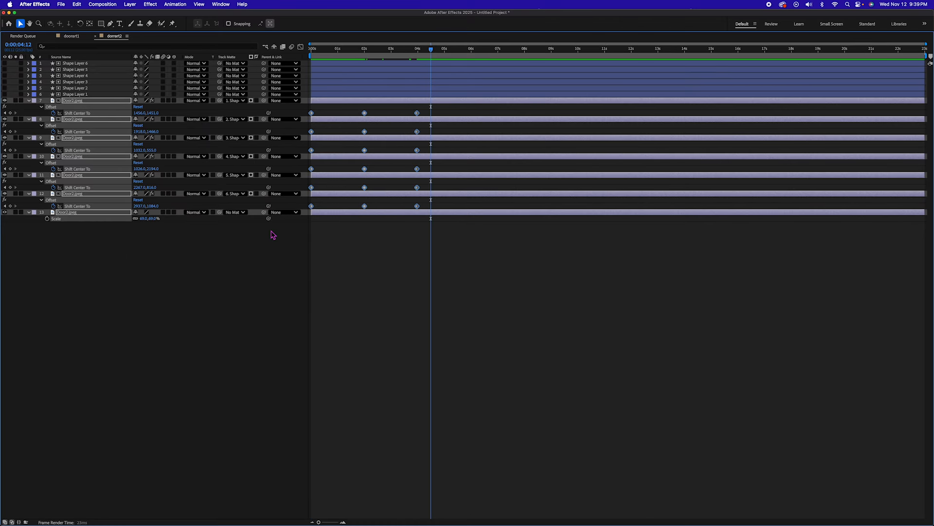
key(grave)
key(Home)
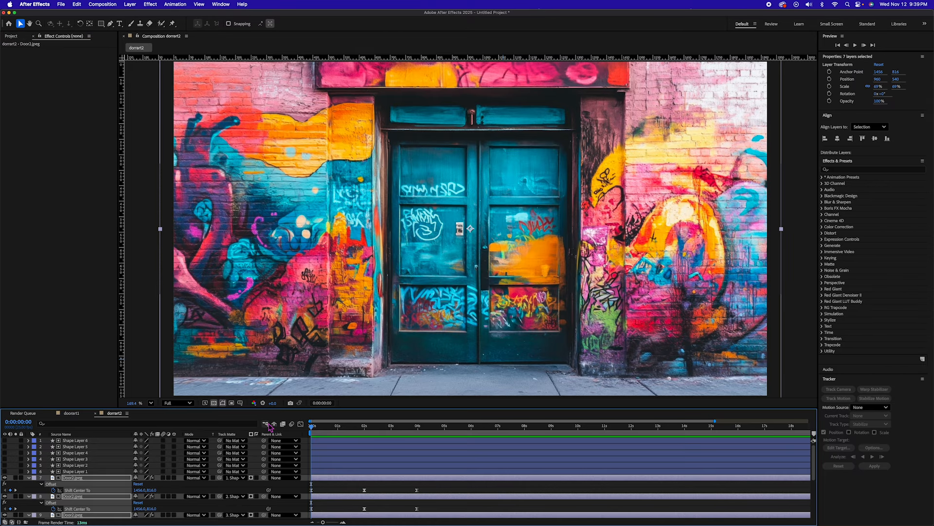
key(space)
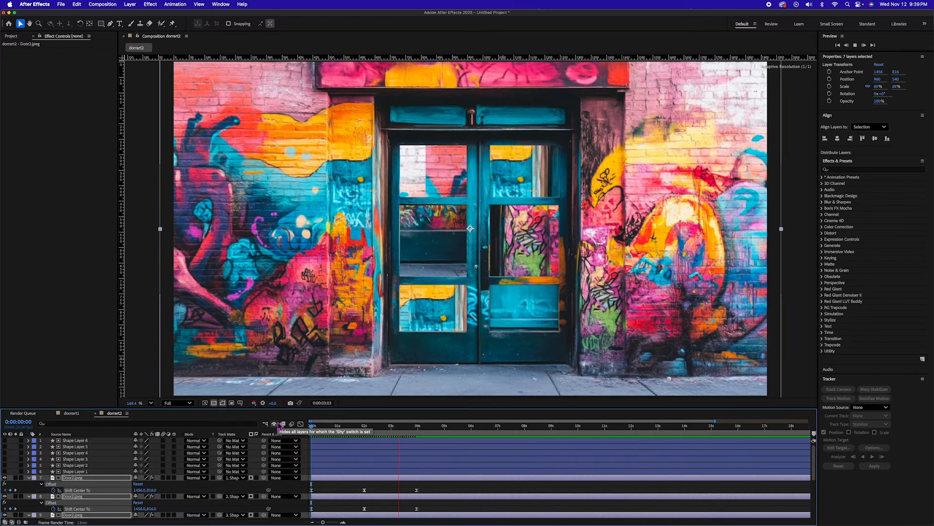
key(space)
Step: Pre-compose all layers of the first door composition into a new composition named doorAnimation1, moving all attributes
click(69, 414)
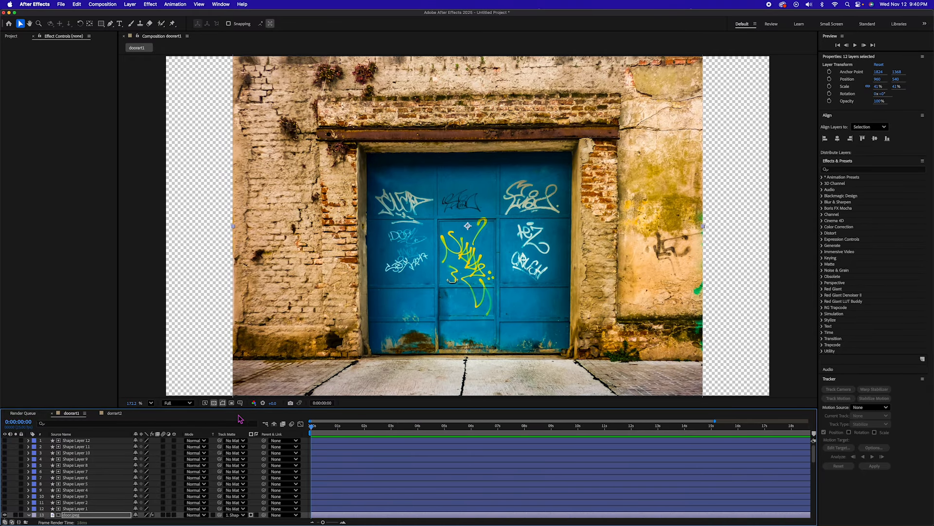
drag(311, 426, 418, 423)
scroll(98, 503, down, 3)
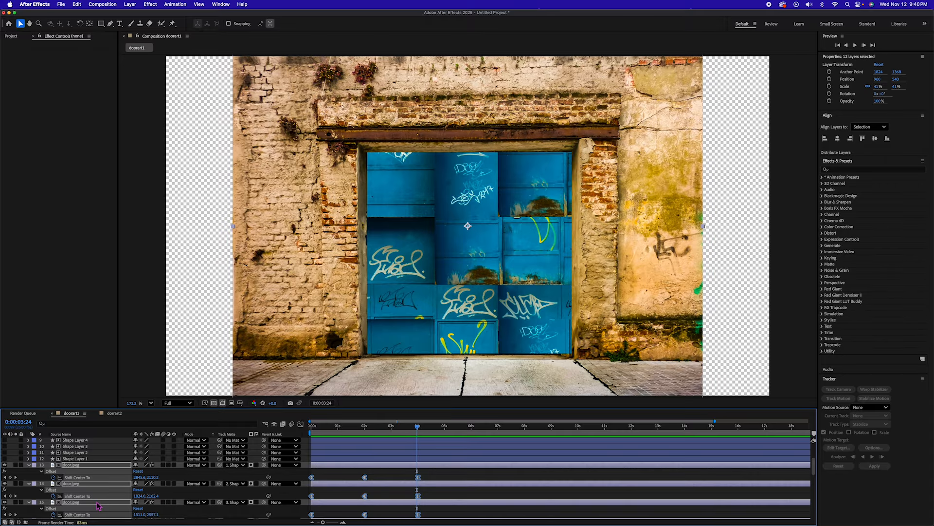
key(super+a)
key(super+shift+c)
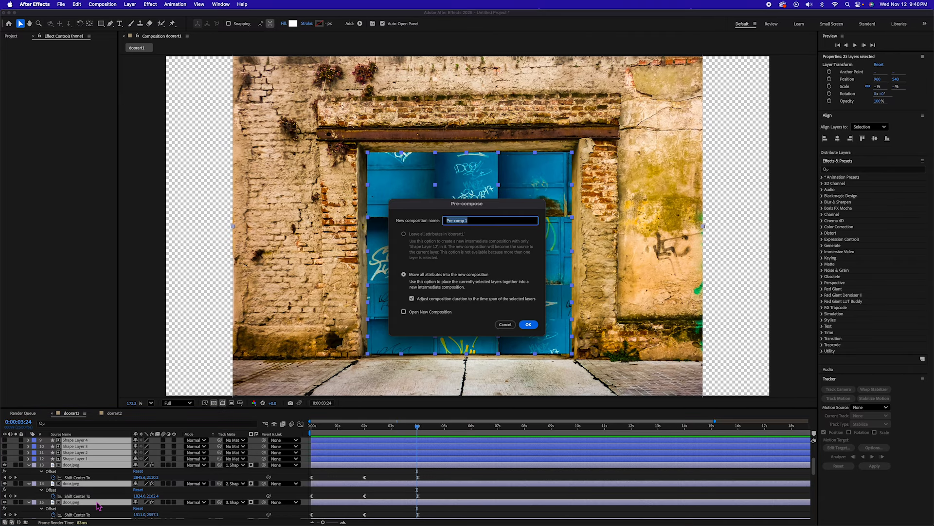
text(doorAnimation1)
key(Return)
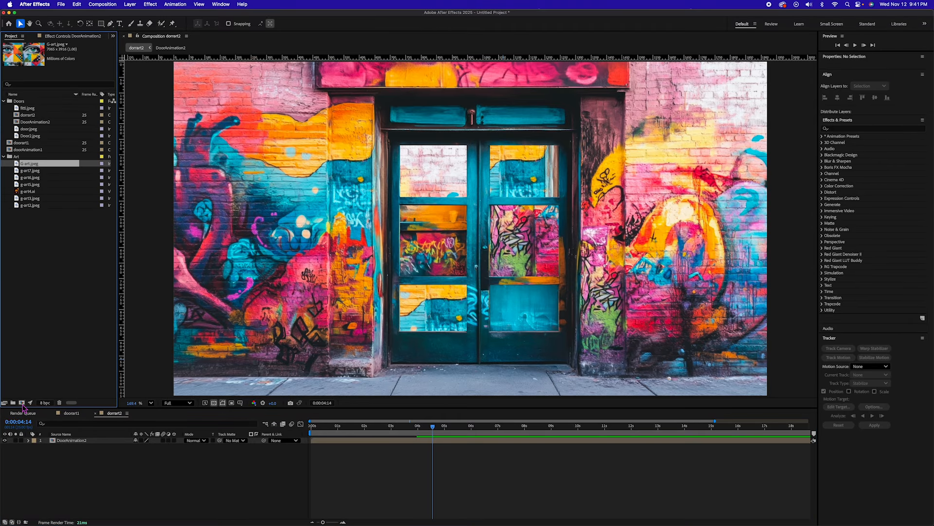
Step: Create a 1920 x 1080, 25 fps composition named doors and add doorAnimation1 to it
click(22, 404)
text(doors)
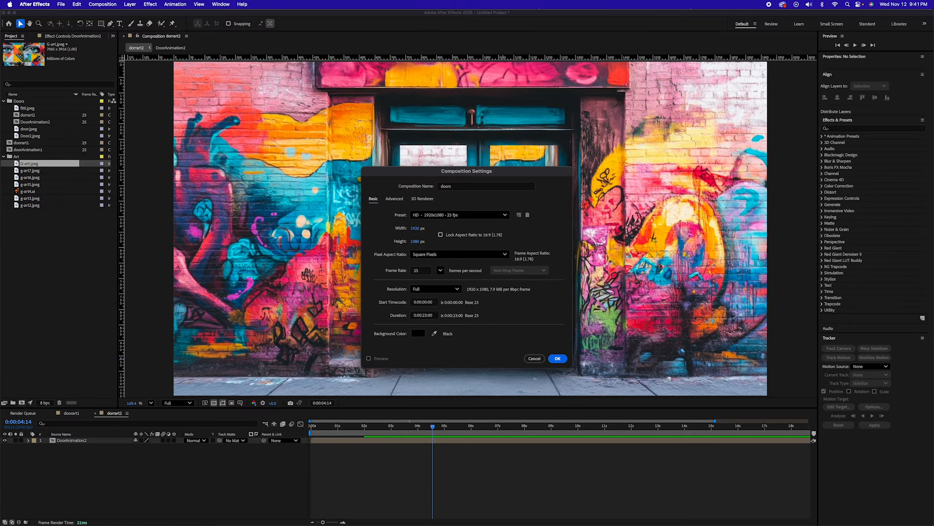
key(Return)
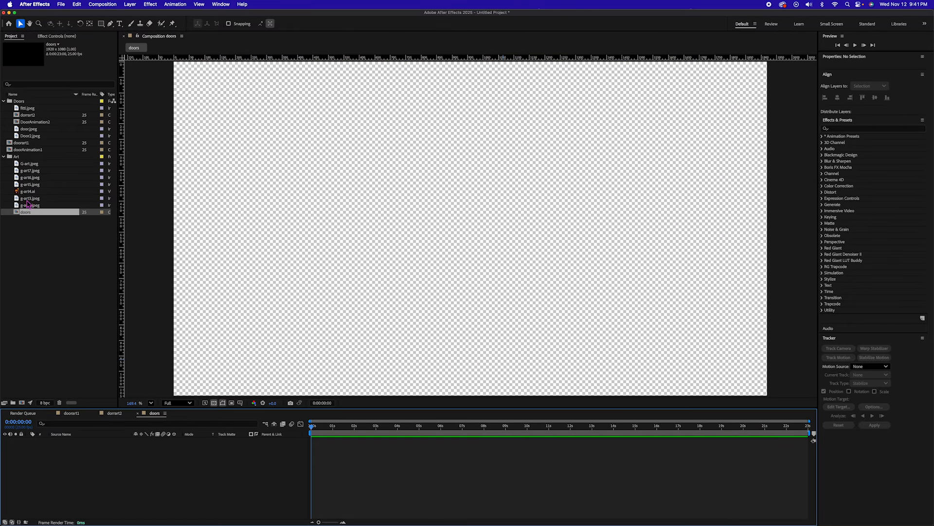
click(20, 142)
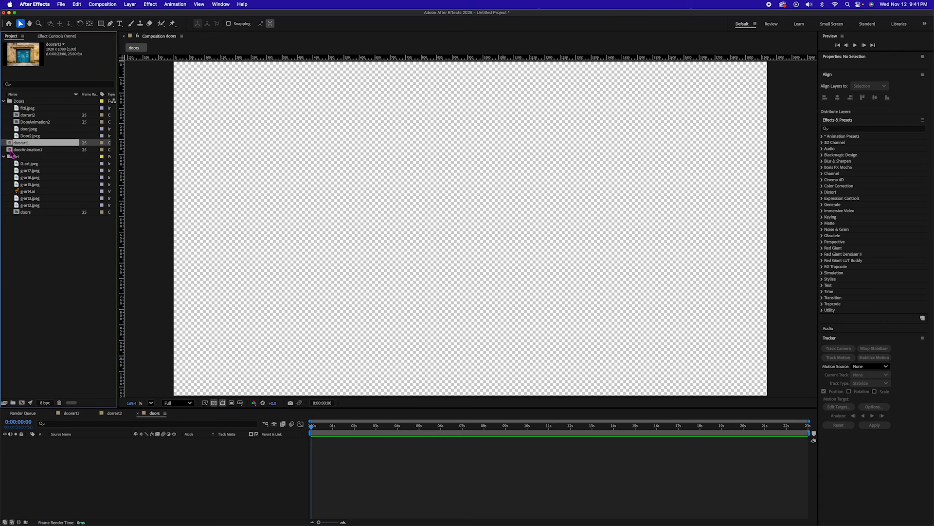
drag(10, 151, 71, 471)
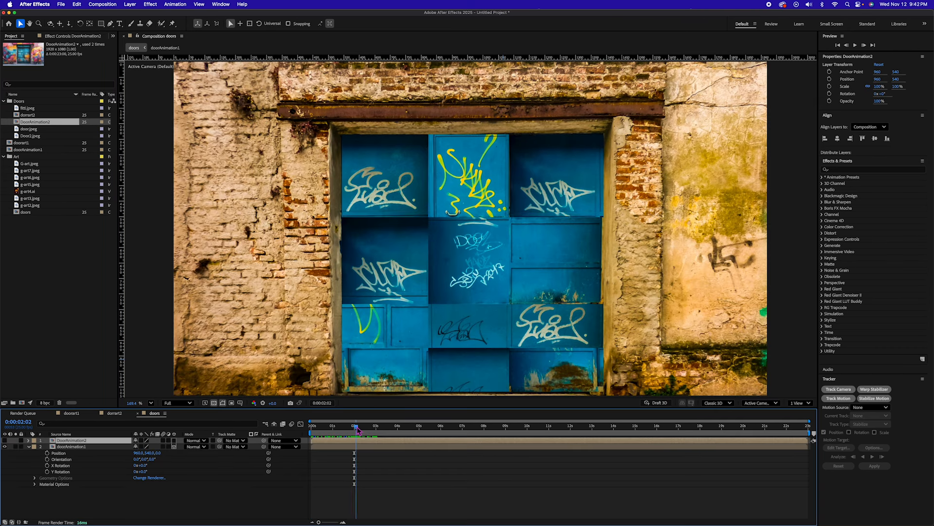
Step: At 2 seconds, draw a rectangular mask over the blue door's centre panel on the DoorAnimation2 layer and set it to Subtract
mouse_move(358, 427)
mouse_down()
mouse_move(369, 427)
mouse_move(354, 426)
mouse_up()
click(102, 24)
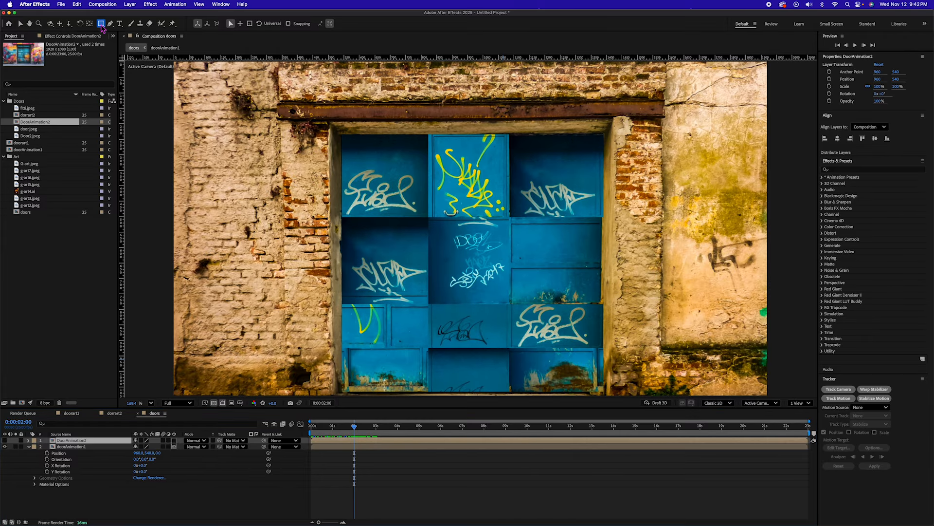
mouse_move(428, 303)
mouse_down()
mouse_move(452, 294)
mouse_move(511, 217)
mouse_up()
key(m)
click(149, 447)
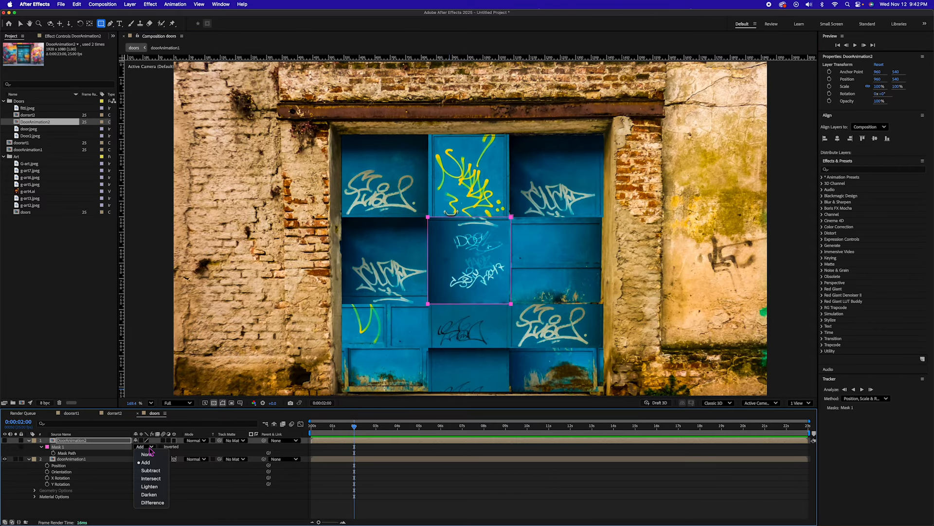
click(151, 470)
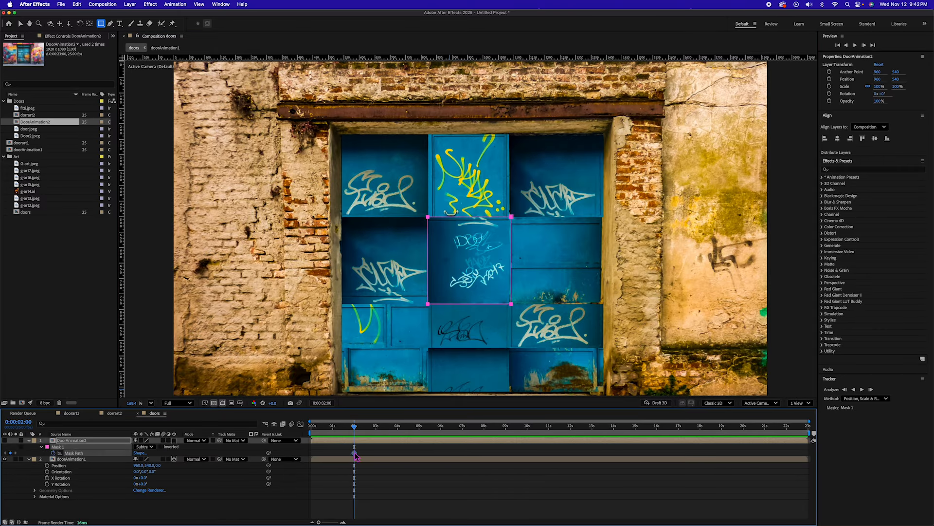
Step: Move DoorAnimation2's Mask Path keyframe to 4 seconds and collapse the mask onto its lower edge at 2 seconds
click(358, 455)
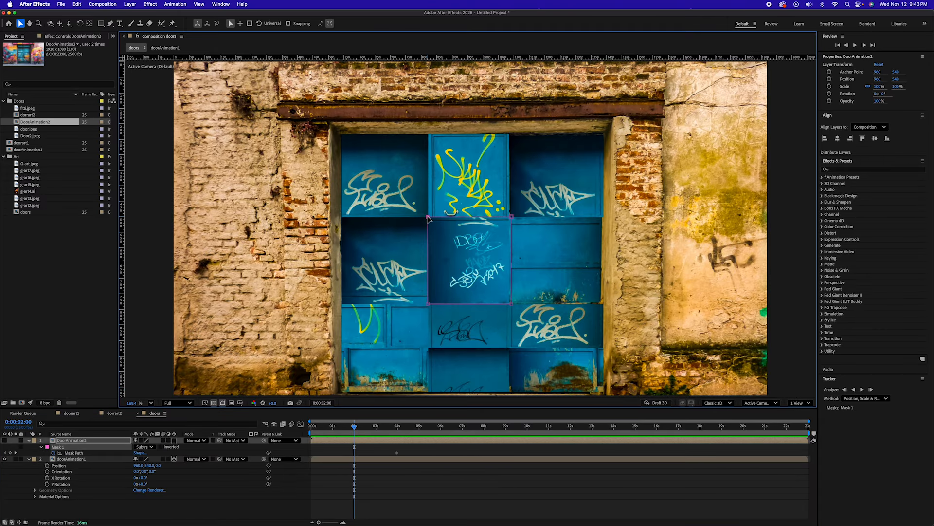
key(v)
drag(511, 218, 511, 305)
drag(348, 427, 394, 431)
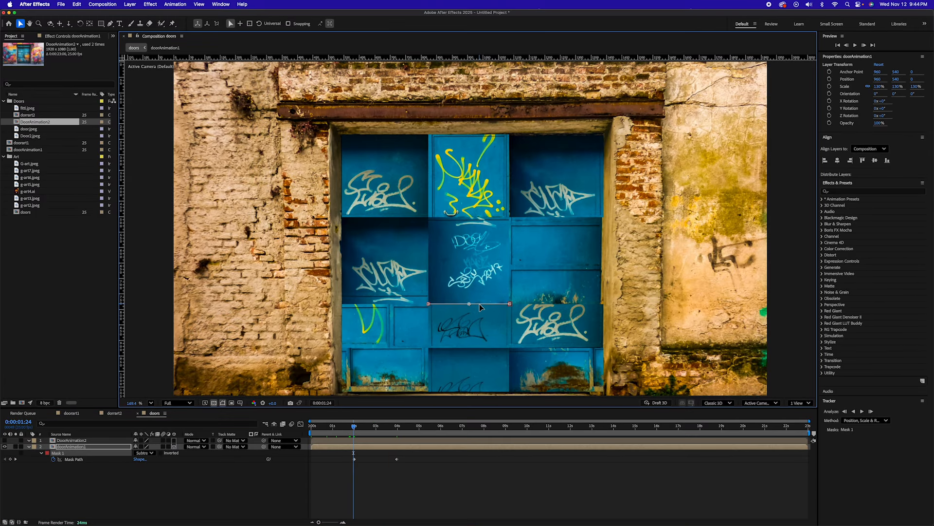
Step: Move doorAnimation1's collapsed mask off the image at 0:00:01:24 and ease its Mask Path keyframes
drag(479, 306, 121, 296)
key(space)
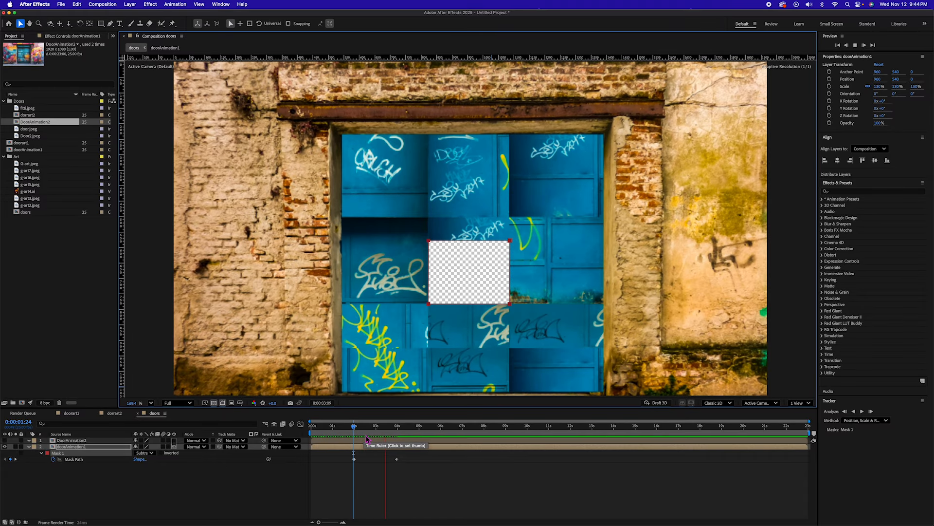
drag(414, 455, 335, 470)
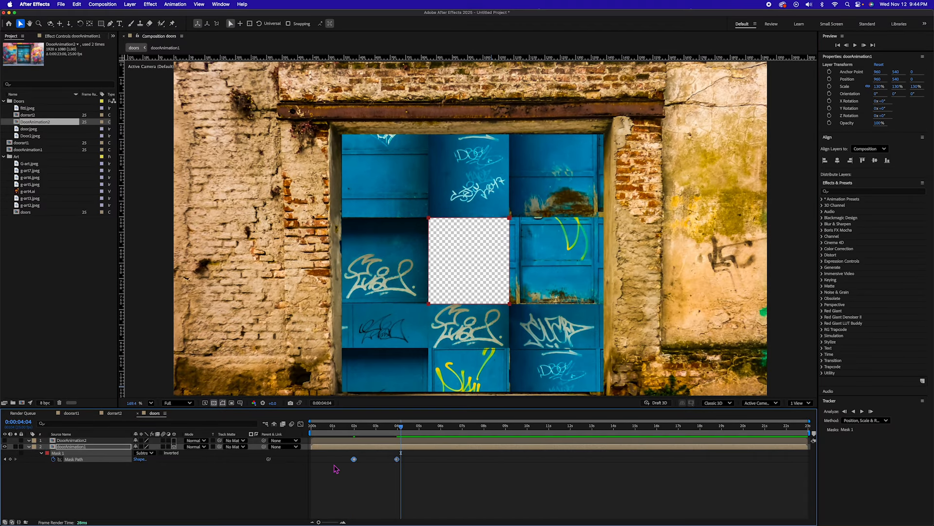
Step: At 4 seconds, unhide DoorAnimation2 and make it a 3D layer
drag(398, 427, 398, 428)
click(5, 440)
click(174, 440)
Step: Set DoorAnimation2's Position to 923, 825, 4413 so its door sits behind the masked opening
click(72, 440)
key(p)
drag(162, 447, 469, 501)
drag(162, 447, 502, 464)
drag(149, 447, 200, 444)
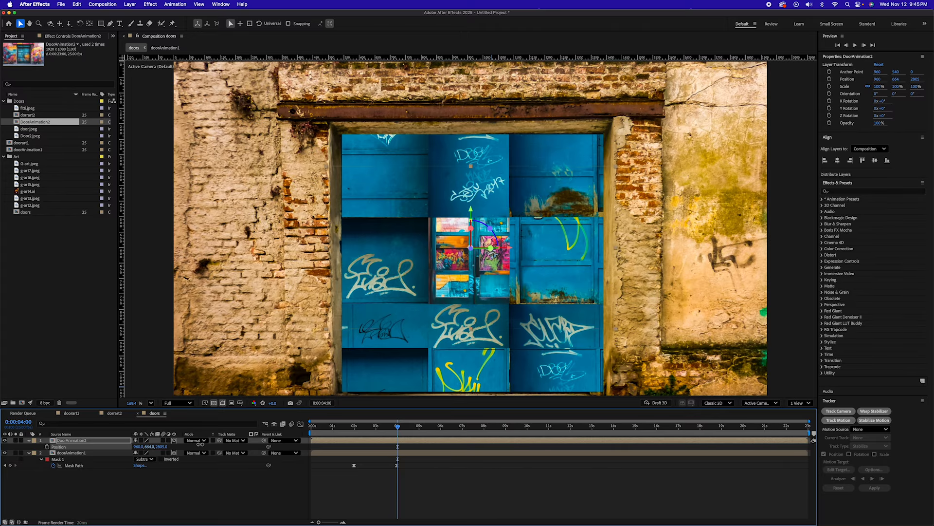
key(space)
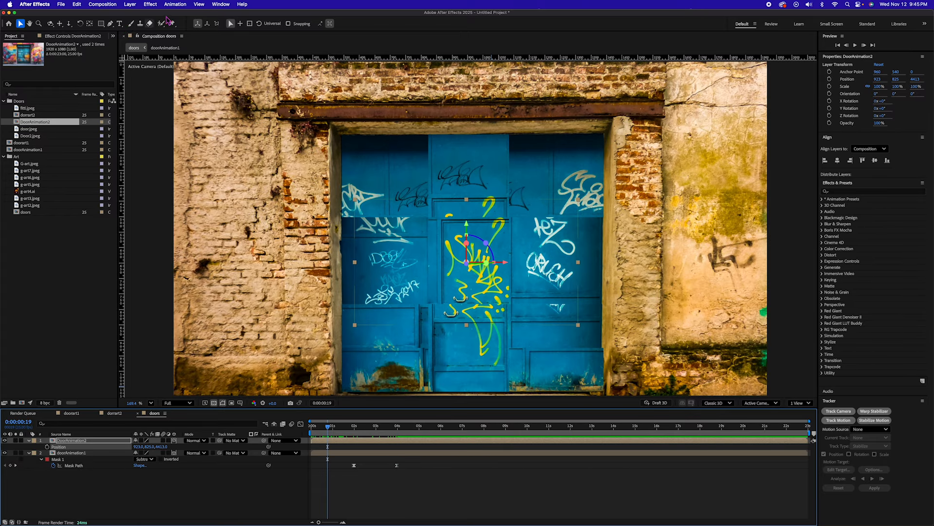
Step: Add a two-node 50 mm camera with depth of field enabled to the doors composition
click(130, 5)
mouse_move(132, 15)
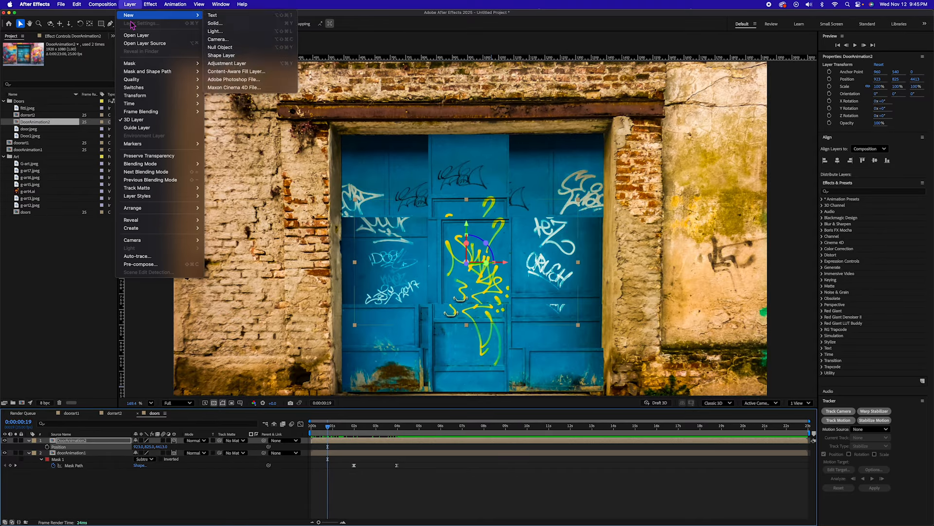
click(220, 40)
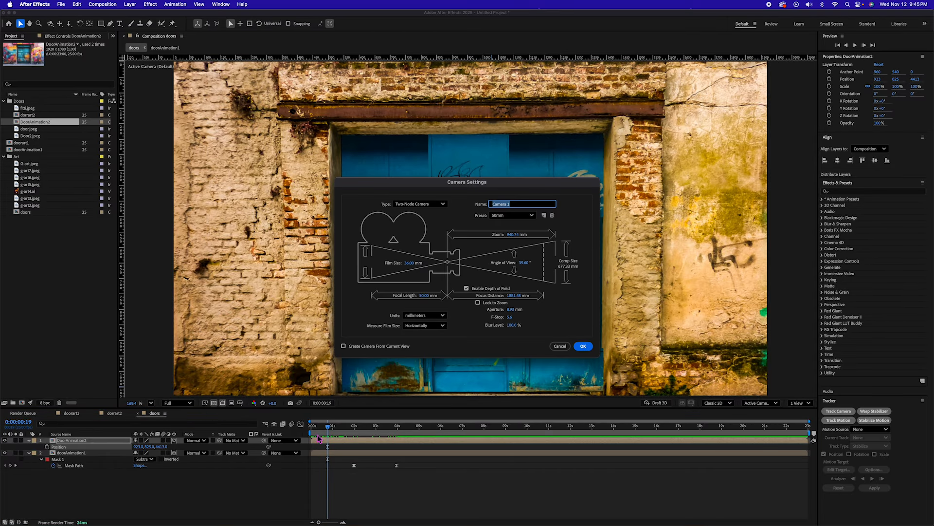
key(Return)
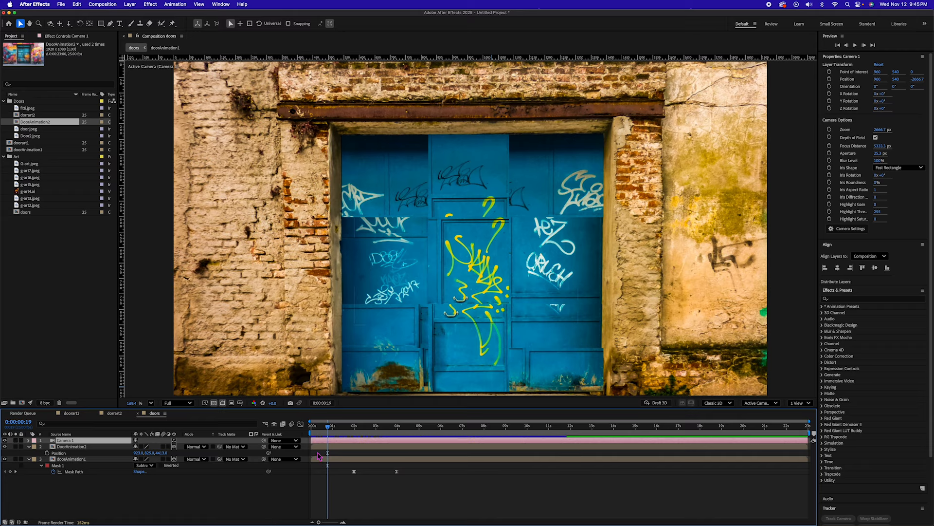
Step: Set starting keyframes for the camera's Point of Interest and Position at 0 seconds
drag(329, 427, 268, 425)
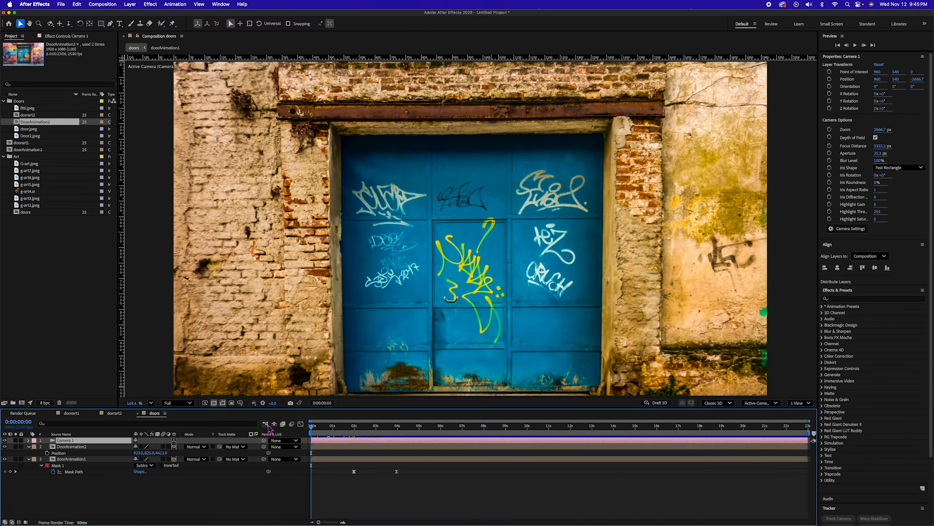
click(29, 440)
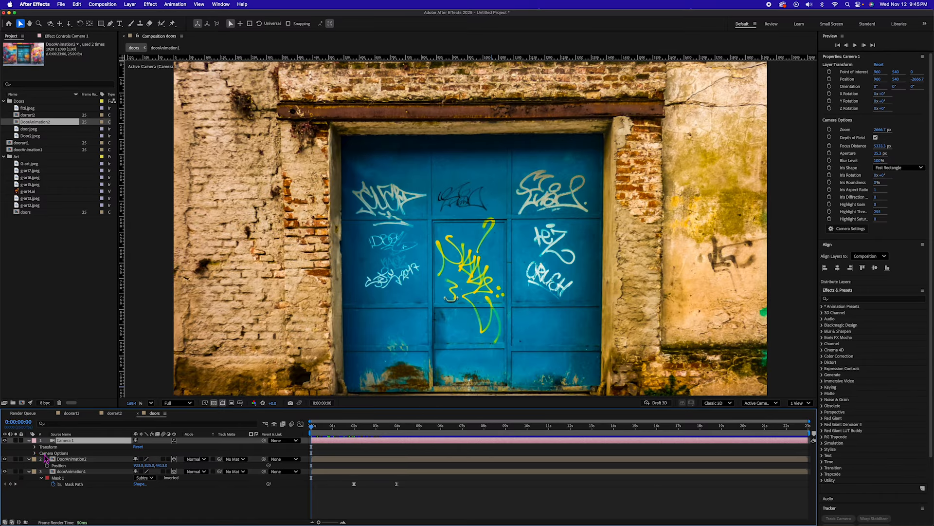
click(35, 446)
click(47, 452)
click(47, 459)
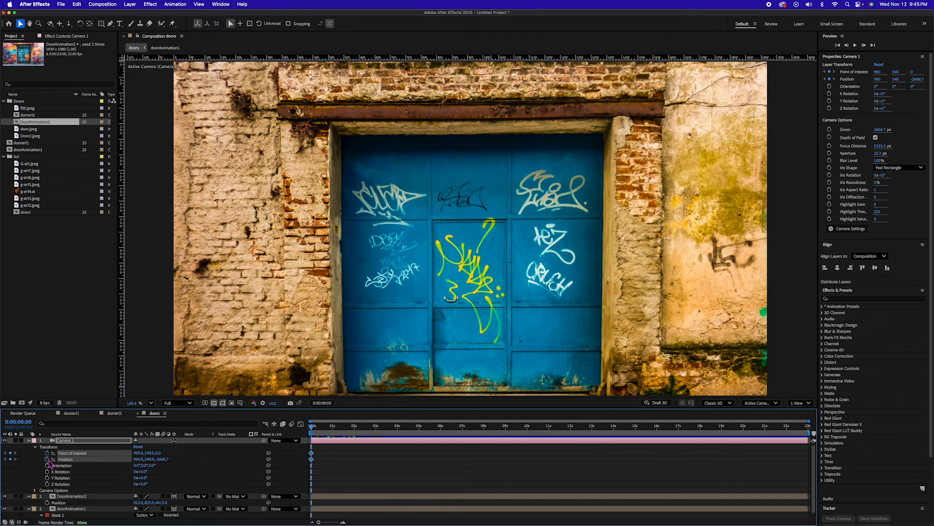
Step: At 4 seconds, track and dolly the camera through the opening toward DoorAnimation2, with X and Y at 942 and 644.6
drag(322, 434, 401, 439)
key(super+Left)
key(super+Left)
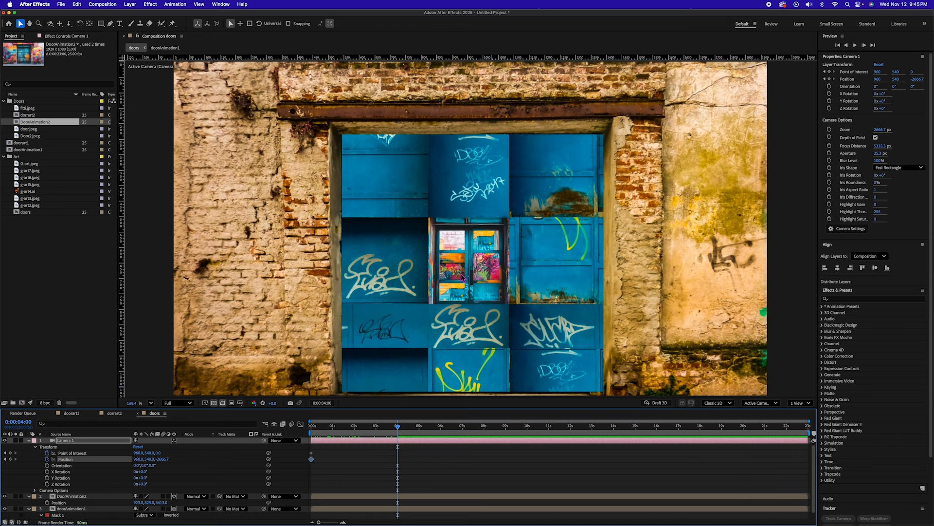
key(c)
key(c)
key(c)
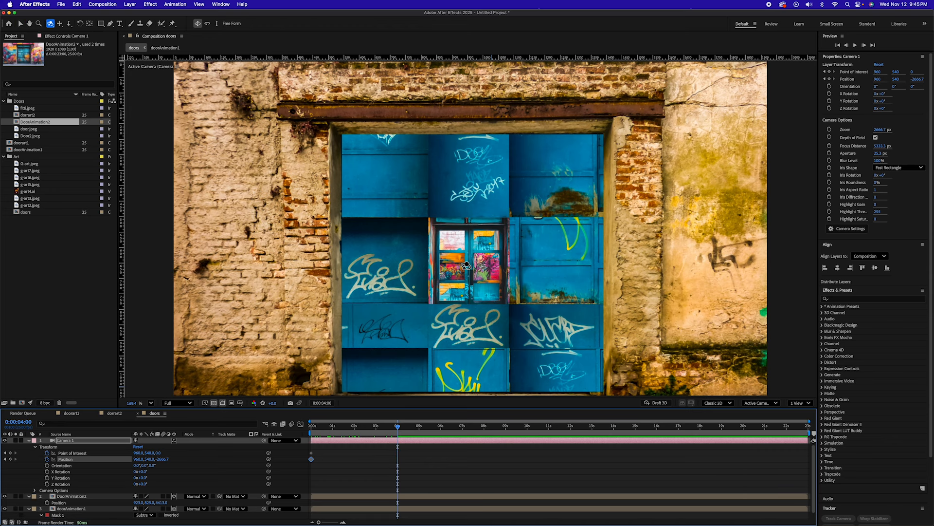
drag(464, 266, 882, 319)
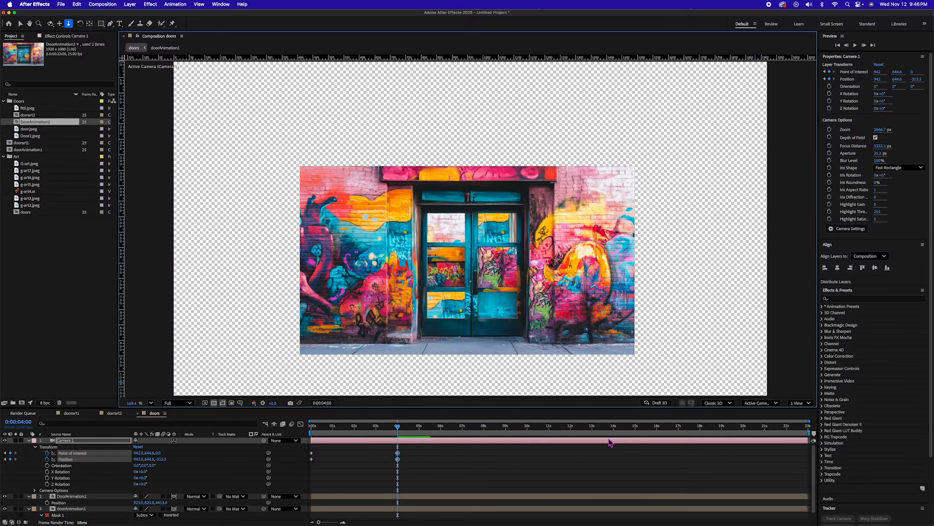
Step: Start the DoorAnimation2 layer at 2 seconds and bring it closer behind the opening, with Position Y at 685 and Z at 1883
click(389, 496)
drag(165, 502, 2, 507)
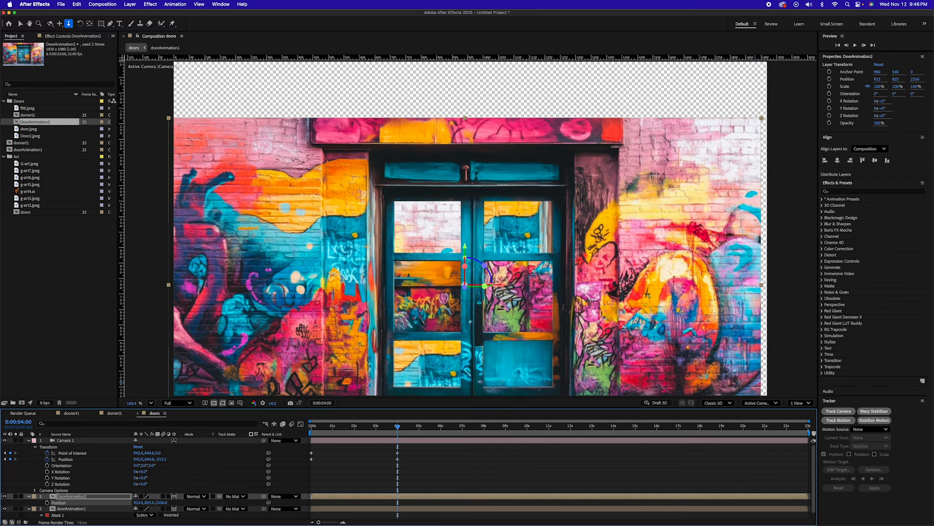
drag(150, 503, 380, 502)
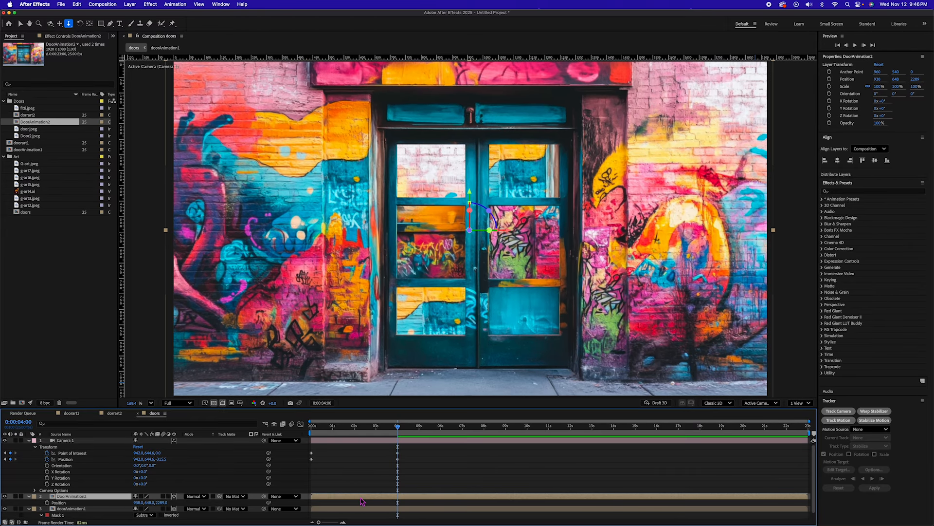
drag(343, 428, 381, 432)
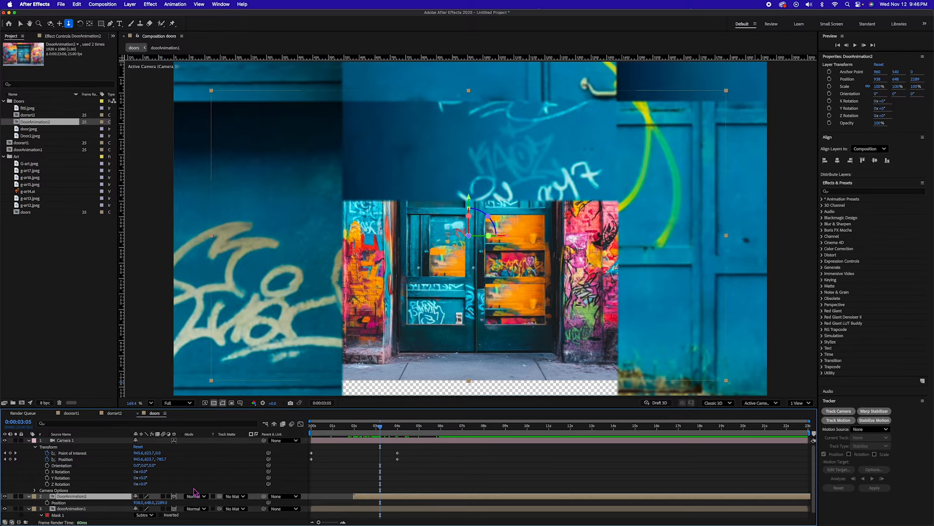
drag(164, 502, 20, 509)
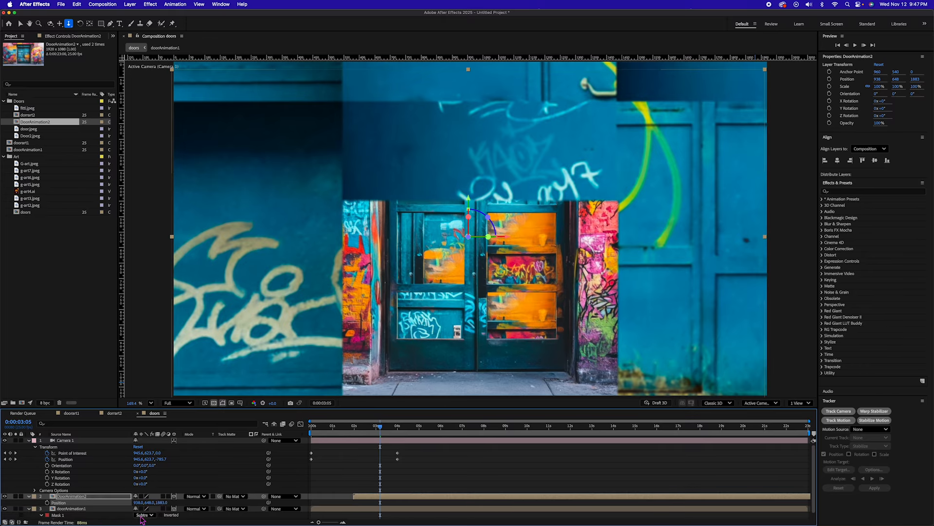
drag(137, 502, 308, 511)
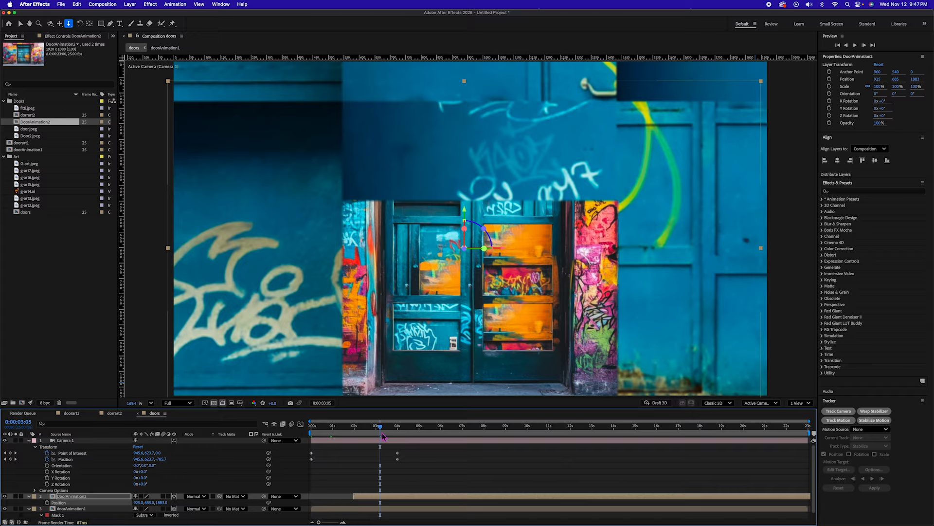
Step: At 6 seconds, draw a rectangular mask around DoorAnimation2's left middle door pane and set its mode to Subtract
drag(380, 427, 339, 427)
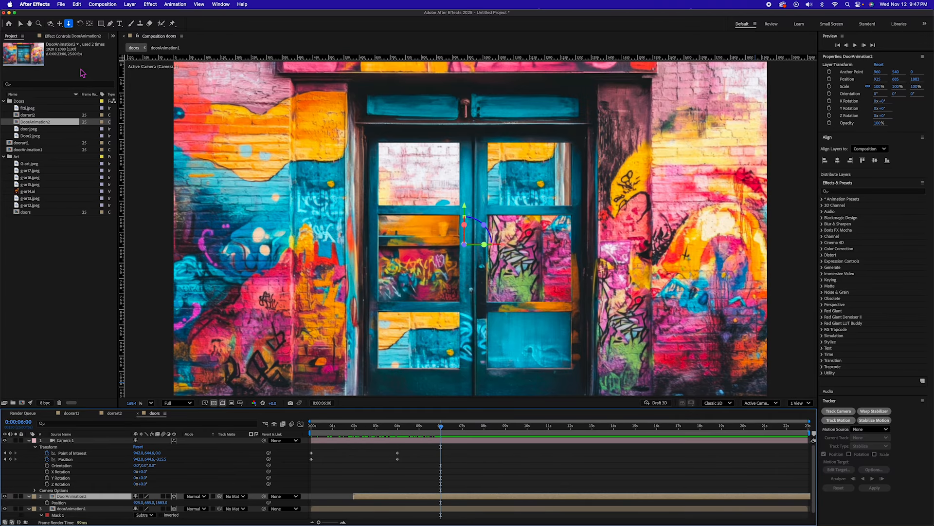
click(101, 23)
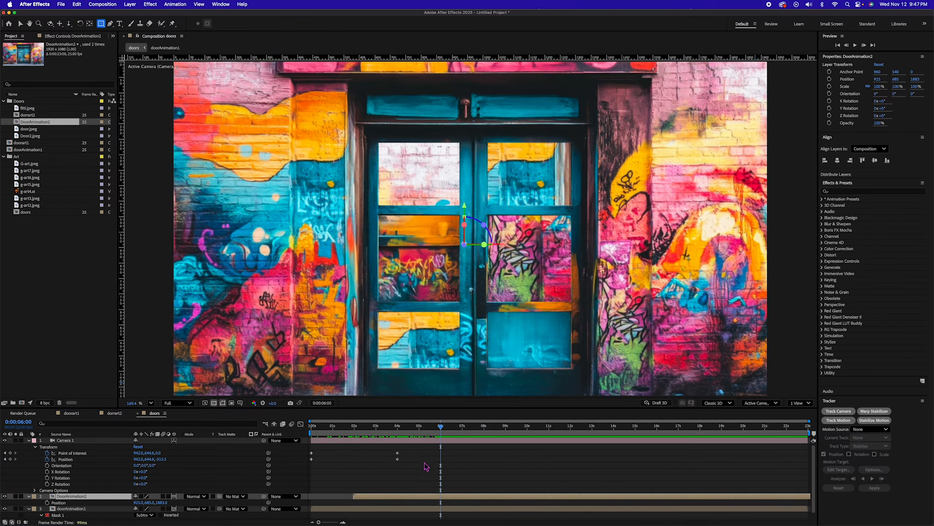
click(437, 497)
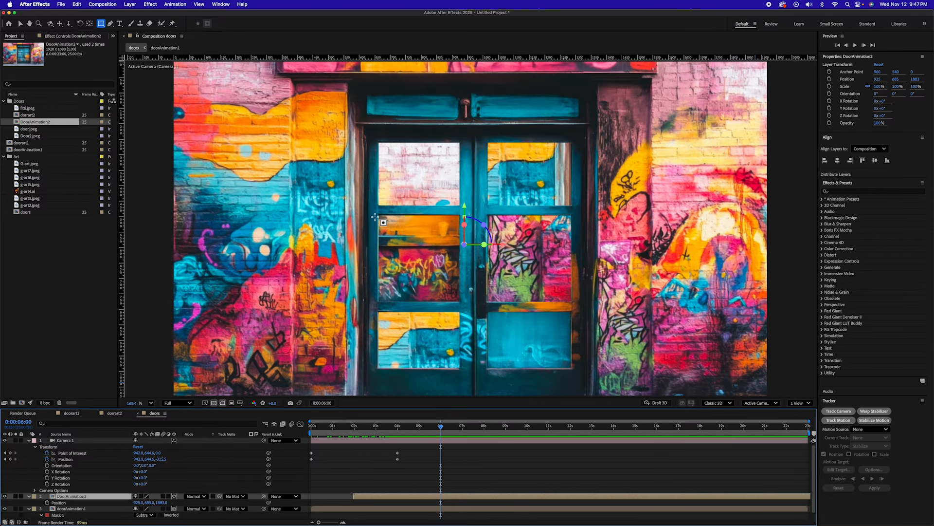
drag(379, 216, 469, 309)
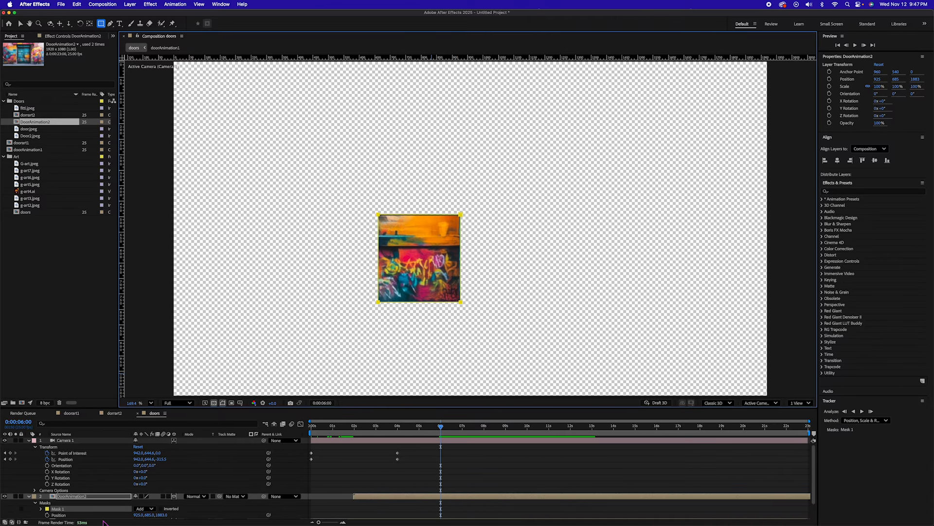
scroll(100, 510, down, 2)
click(145, 490)
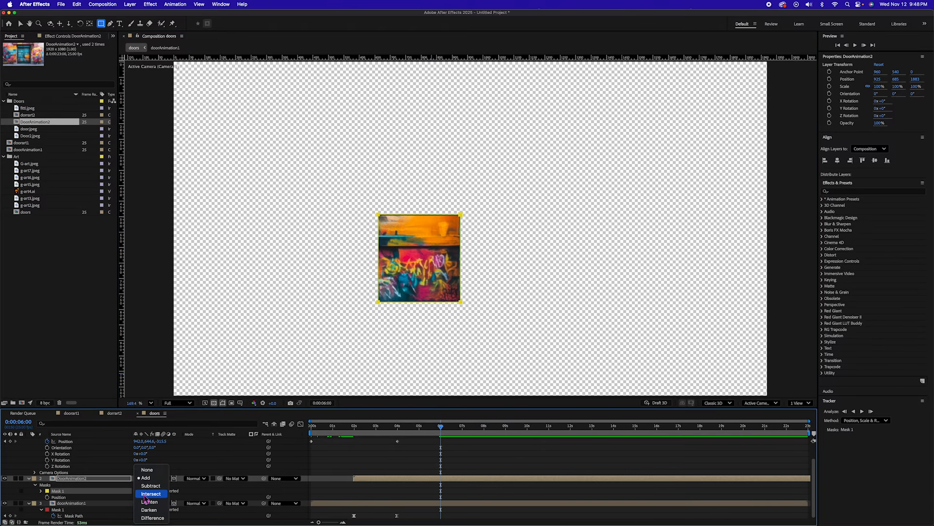
click(151, 491)
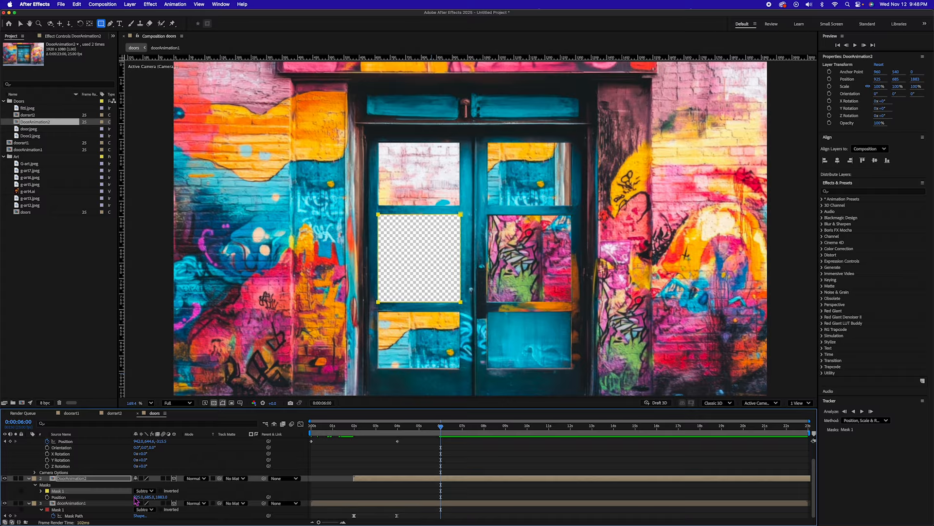
Step: Keyframe DoorAnimation2's Mask Path open at 6 seconds and collapsed onto the pane's upper edge at 4 seconds
key(m)
click(53, 497)
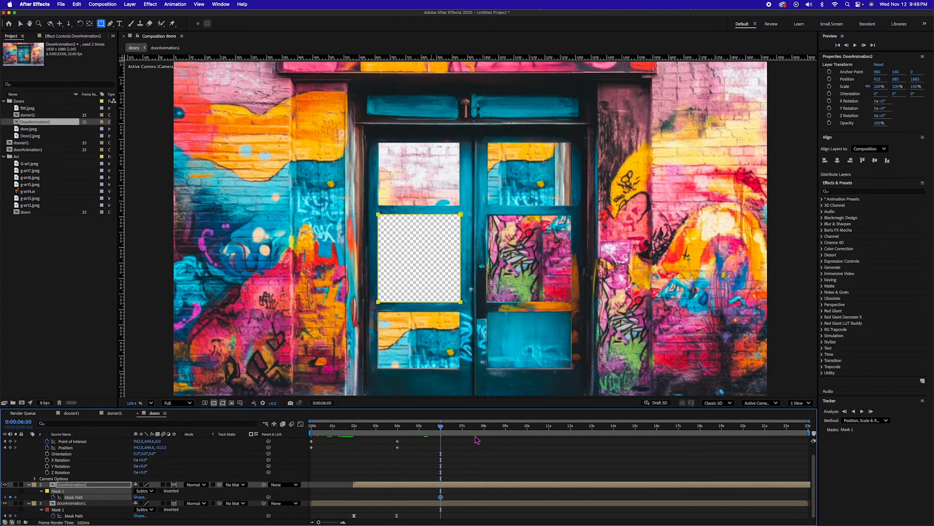
drag(442, 428, 399, 434)
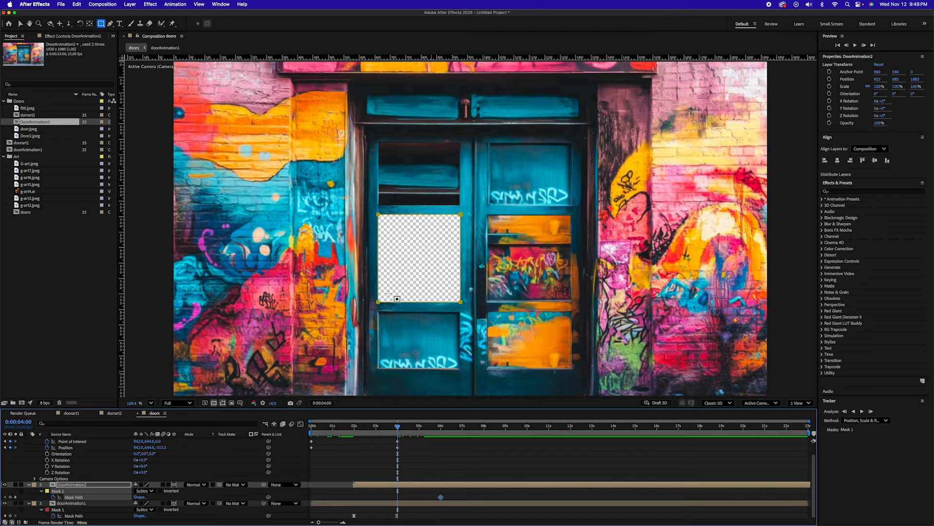
key(v)
click(378, 215)
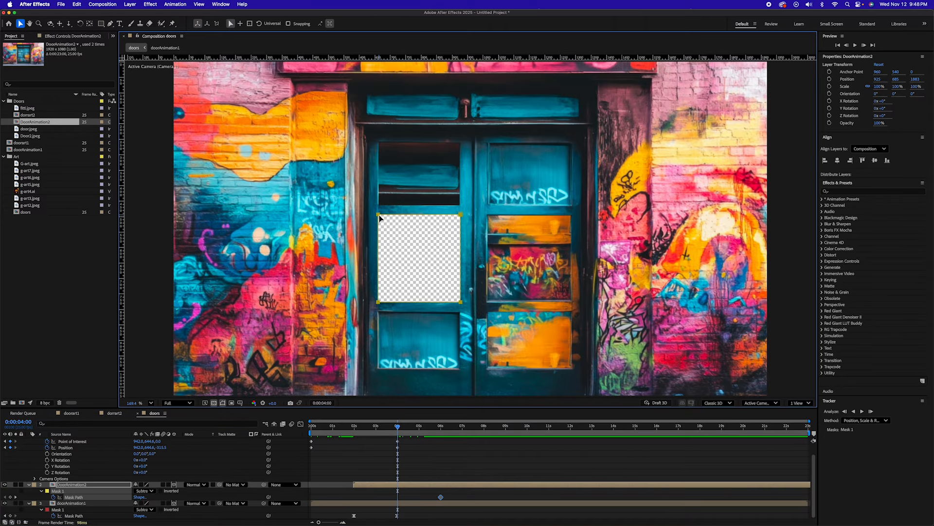
click(379, 302)
drag(379, 301, 379, 215)
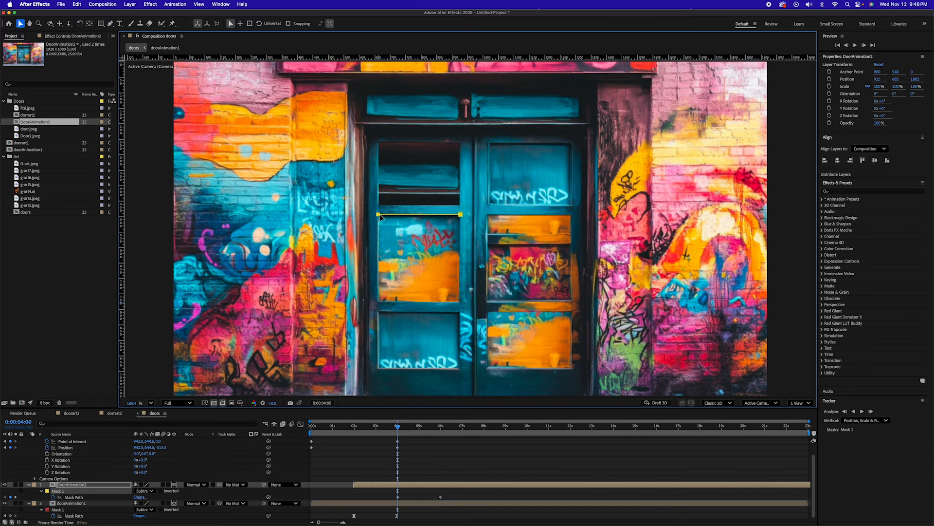
key(Page_Up)
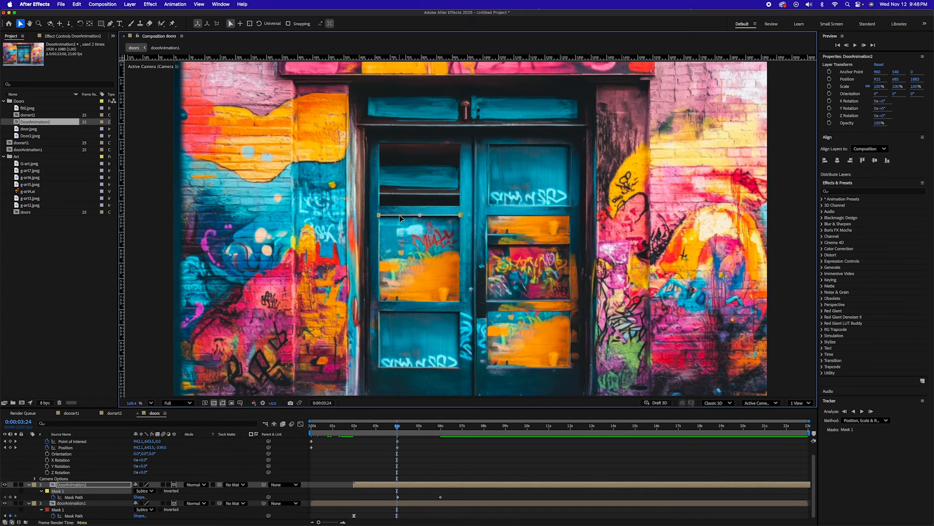
drag(400, 217, 84, 224)
Step: Duplicate doorAnimation1, place the copy above DoorAnimation2, and start it at 4 seconds
drag(397, 426, 438, 427)
click(71, 503)
key(super+d)
drag(71, 503, 71, 482)
drag(353, 485, 481, 486)
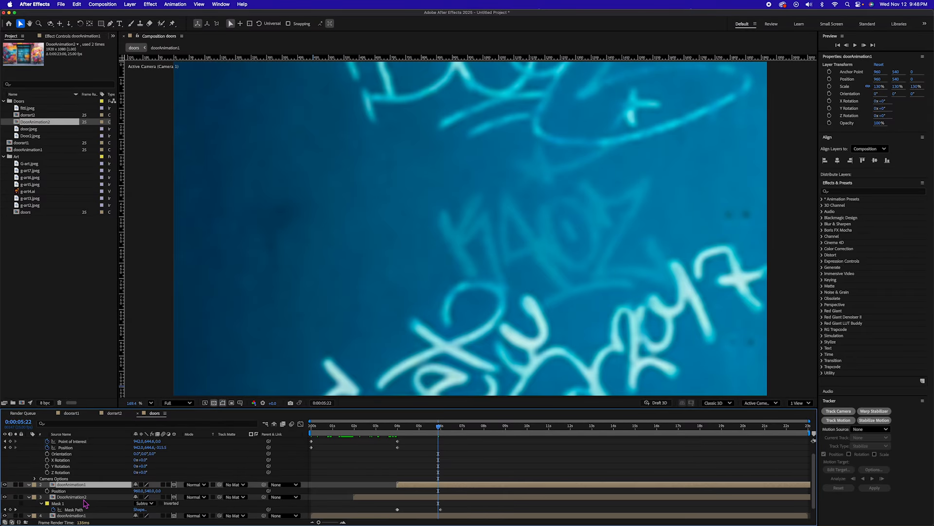
Step: Show the door layers' Position and set the upper doorAnimation1 copy's Z Position to 3600
click(83, 498)
key(p)
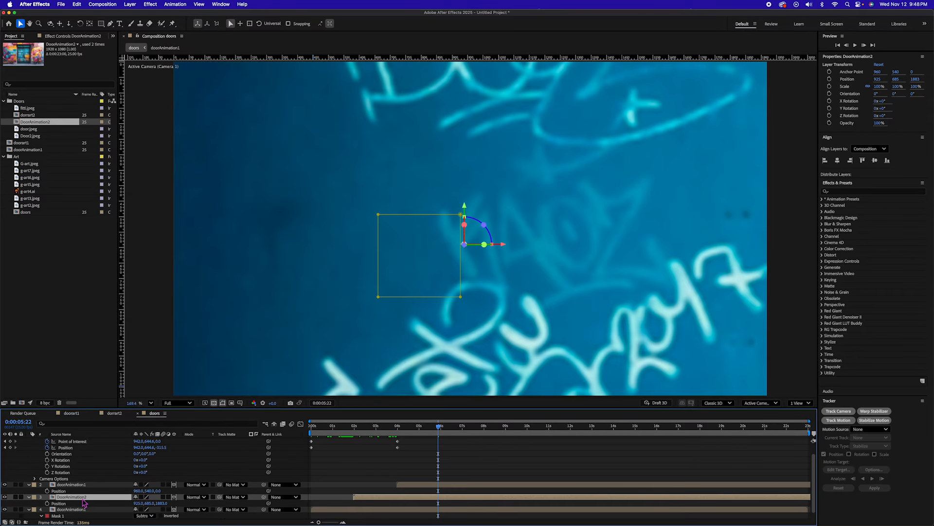
scroll(142, 507, down, 1)
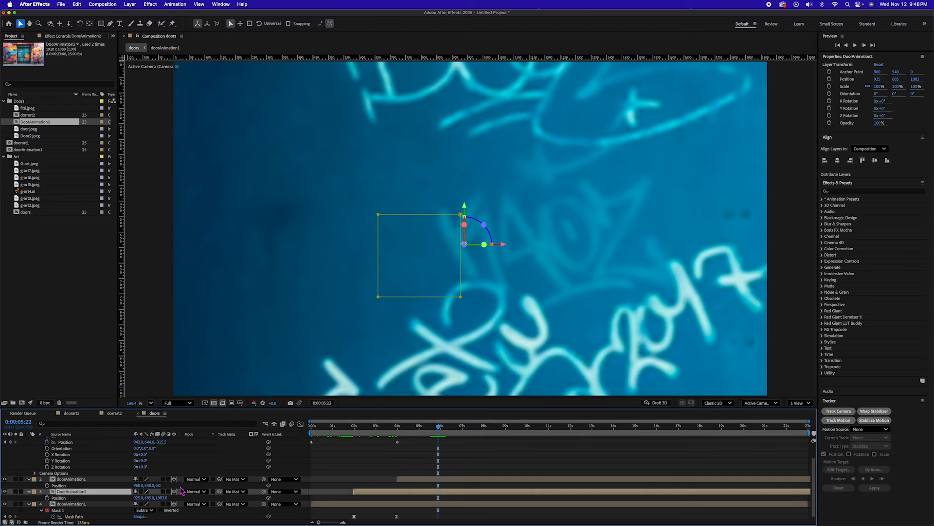
click(157, 485)
text(3600)
key(Return)
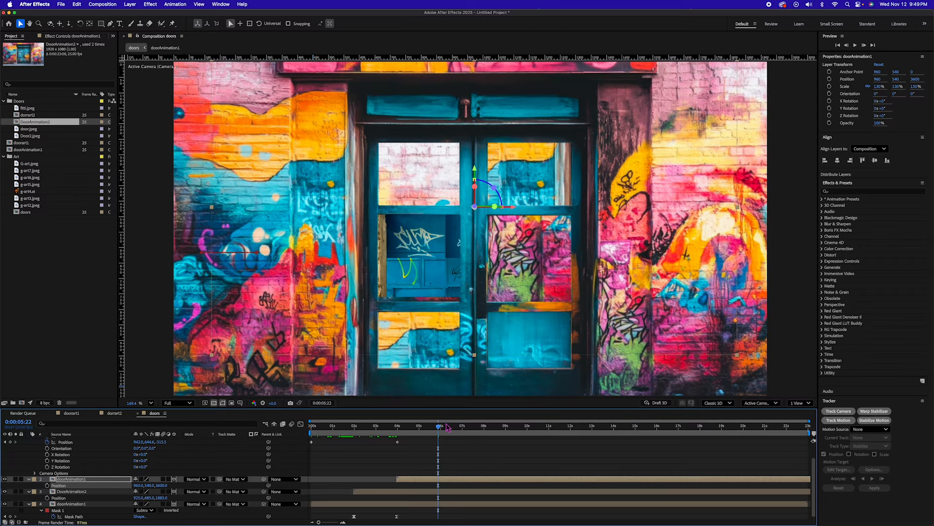
Step: At about 8 seconds, track and dolly the camera through DoorAnimation2's masked pane, to a Position of about 825, 787, 1634
drag(439, 428, 387, 429)
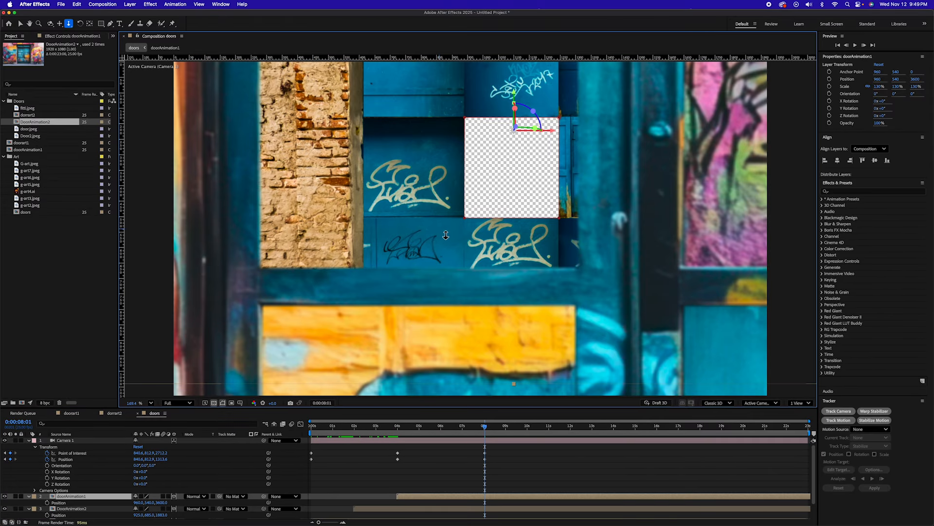
drag(433, 162, 566, 225)
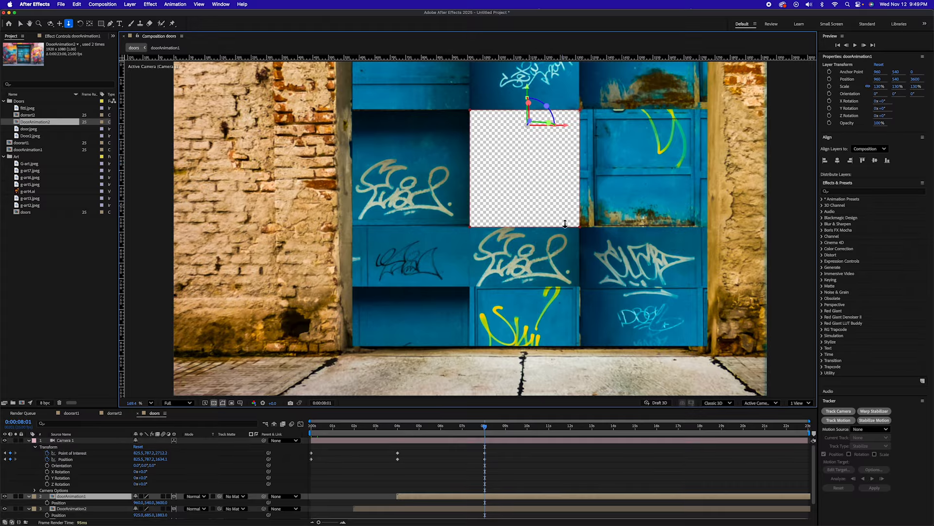
Step: Center the doorAnimation1 copy in the camera view by setting its Position to 832, 677, 4319
click(489, 496)
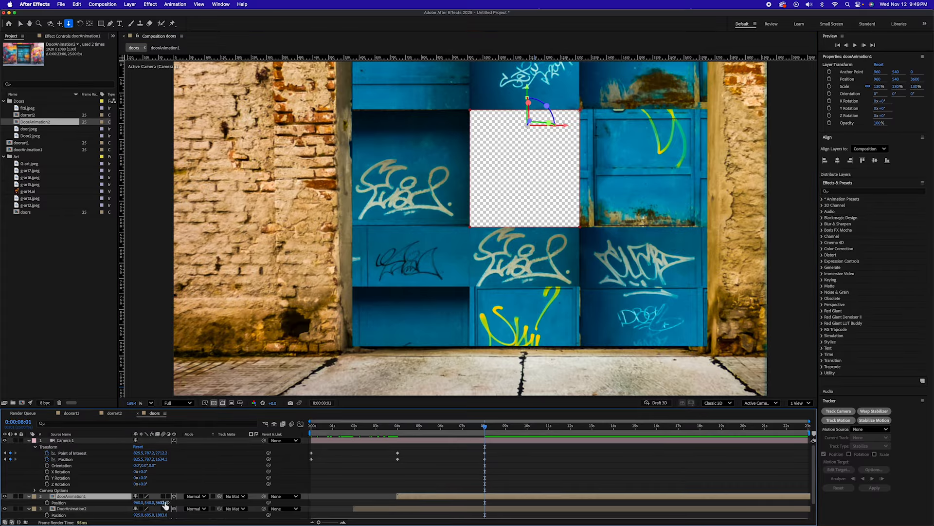
drag(148, 503, 61, 504)
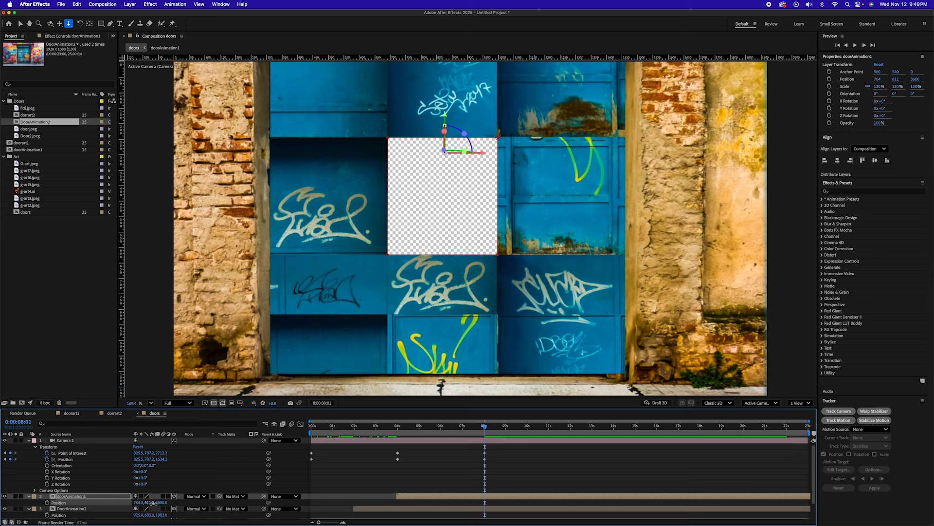
drag(151, 503, 178, 503)
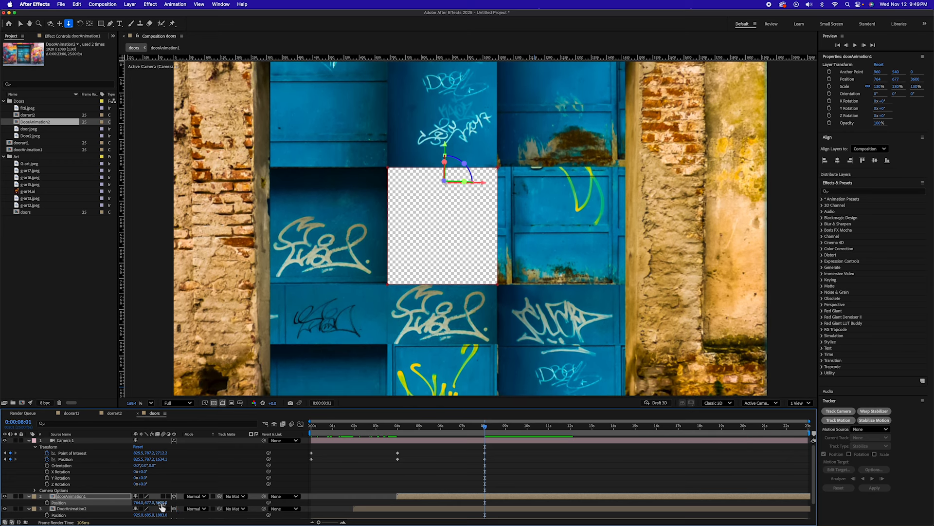
drag(161, 502, 428, 509)
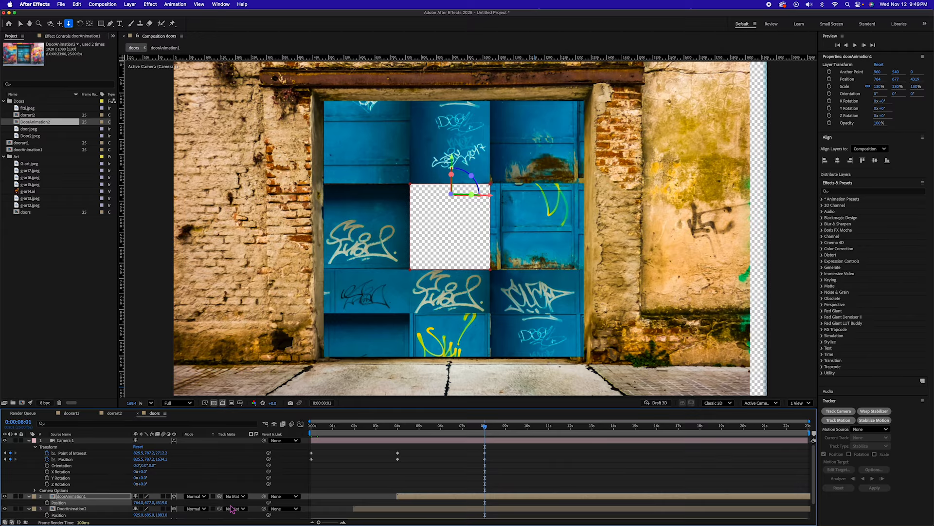
drag(139, 504, 162, 504)
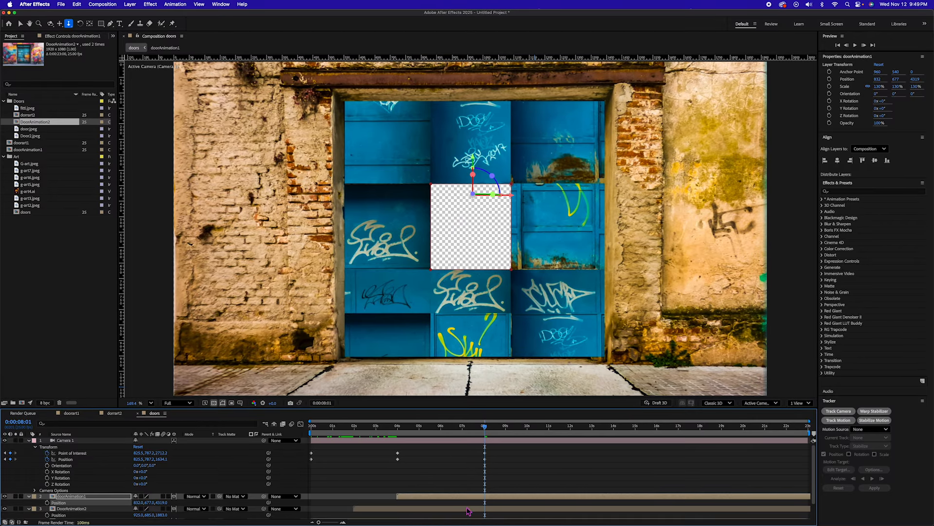
Step: Duplicate DoorAnimation2, place the copy directly below the camera in the layer stack, and start it at about 6 seconds
click(421, 428)
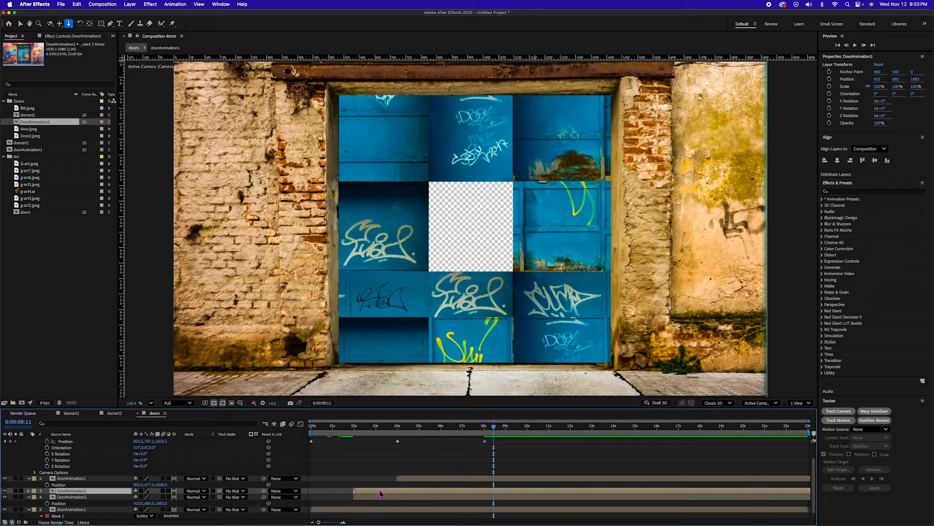
key(super+bracketright)
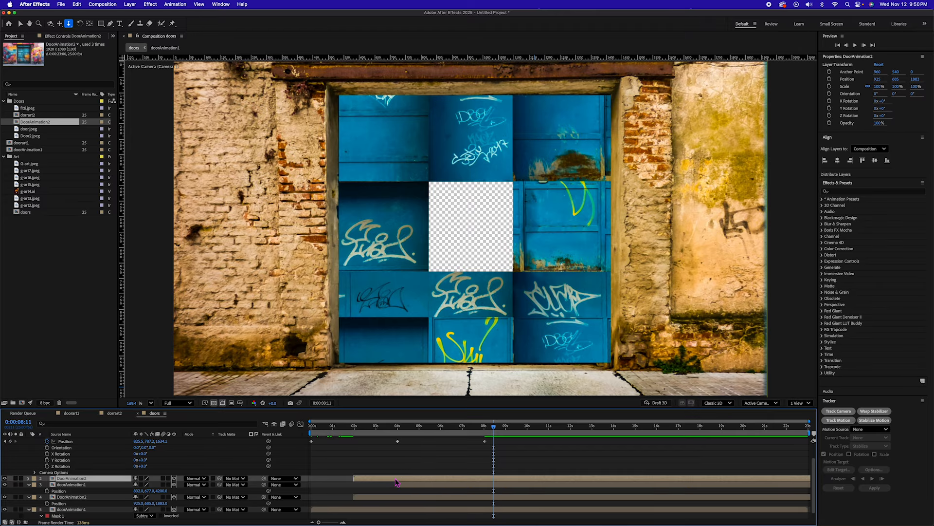
drag(396, 482, 470, 483)
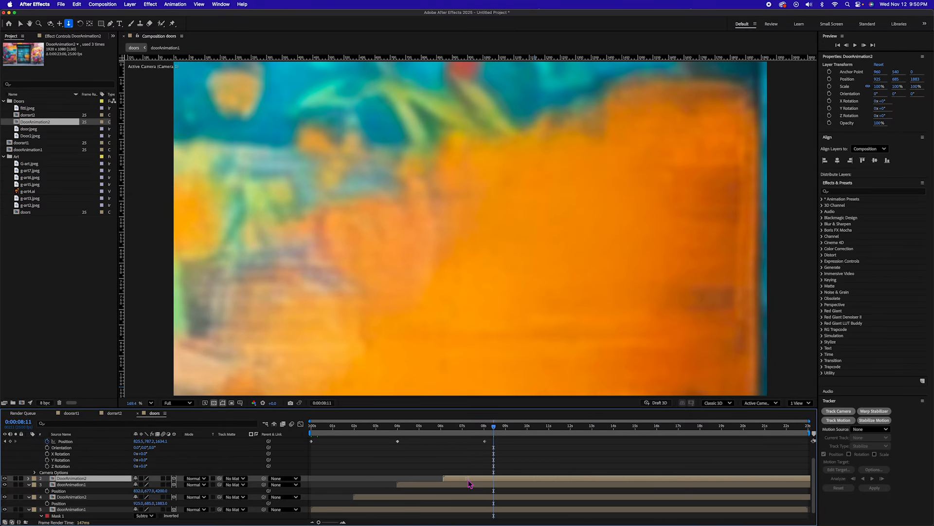
Step: Set the new DoorAnimation2 copy's Z Position to 5400 so it sits behind the blue door's opening
key(p)
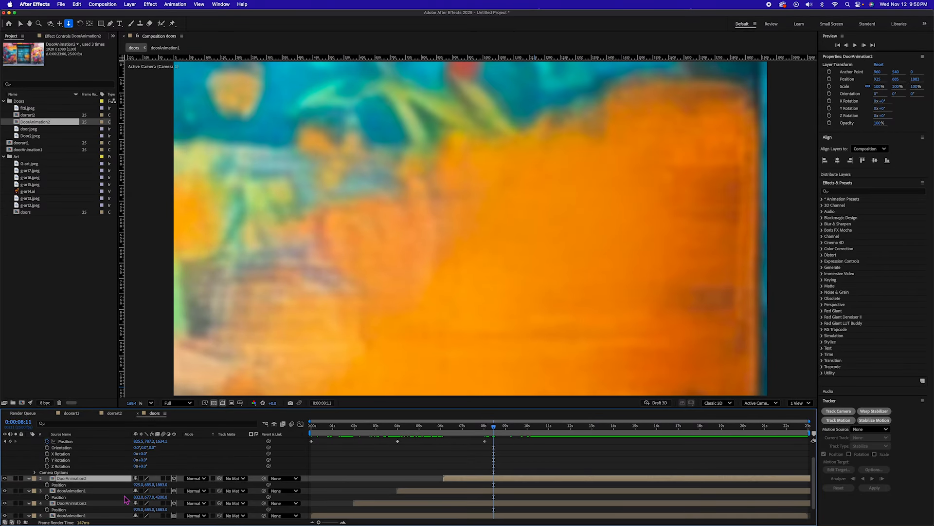
click(165, 484)
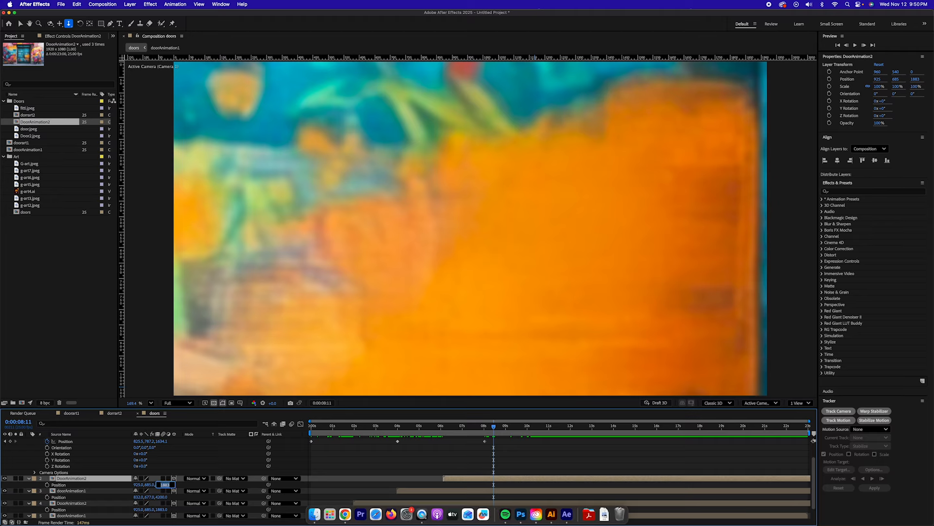
text(5400)
key(Return)
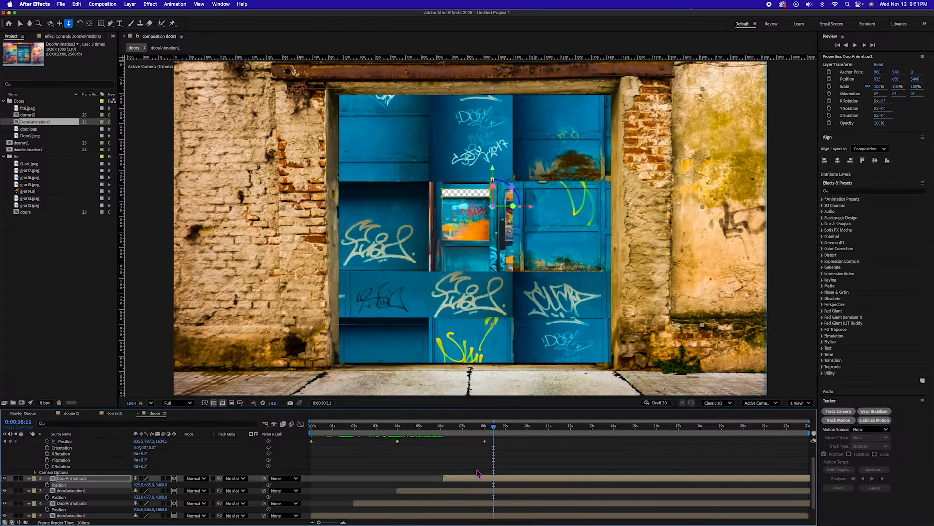
Step: At 12 seconds, track and dolly the camera through the blue door's opening, to a Position of about 810, 827, 3882
drag(492, 429, 486, 429)
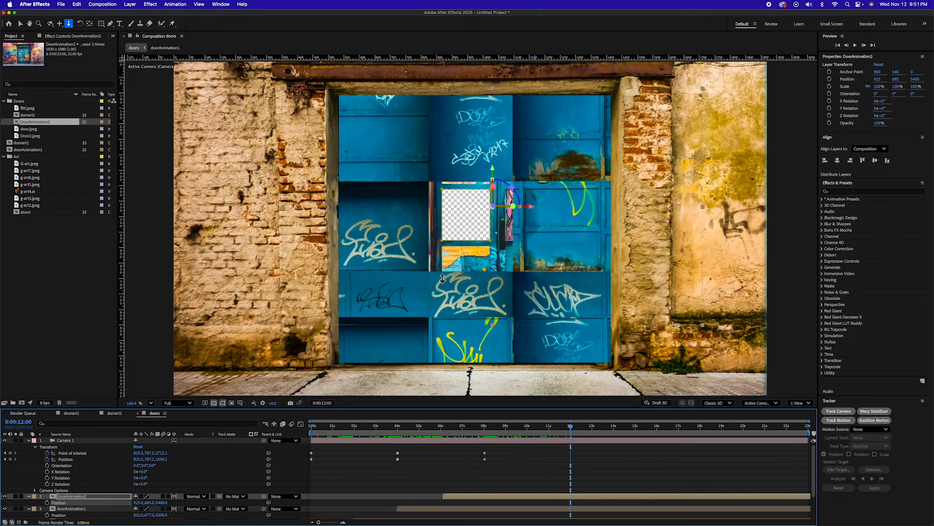
drag(475, 266, 592, 246)
drag(436, 262, 499, 170)
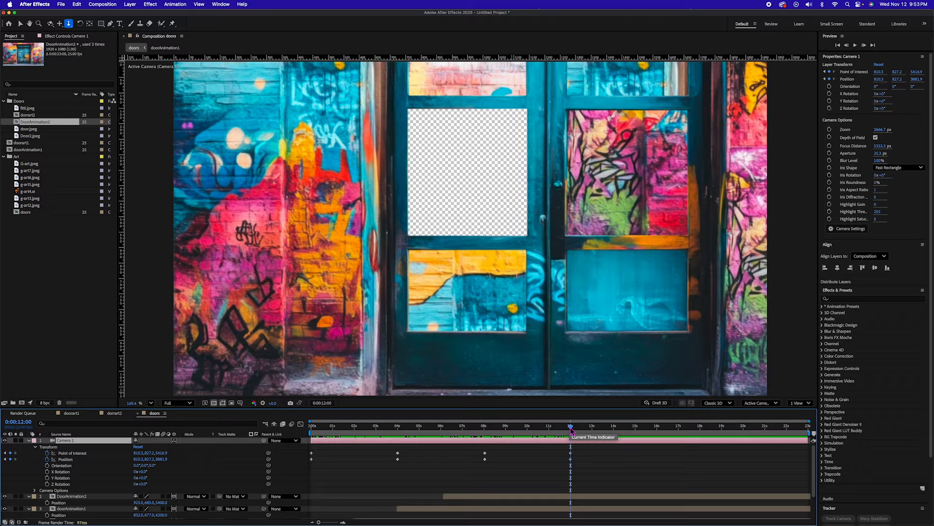
Step: Trim the doors composition to the 12-second work area and dolly the camera slightly forward to a Position of about 812, 829, 3901
right_click(568, 435)
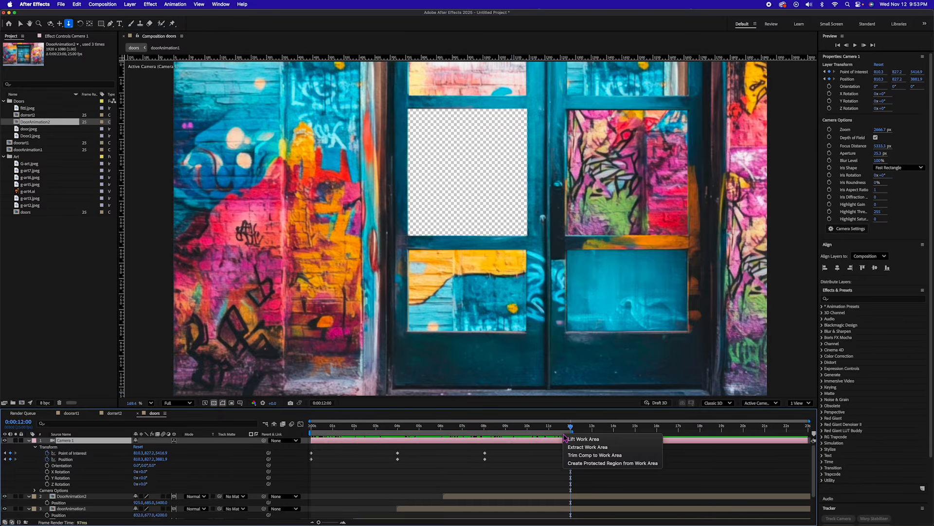
click(594, 454)
drag(479, 303, 542, 301)
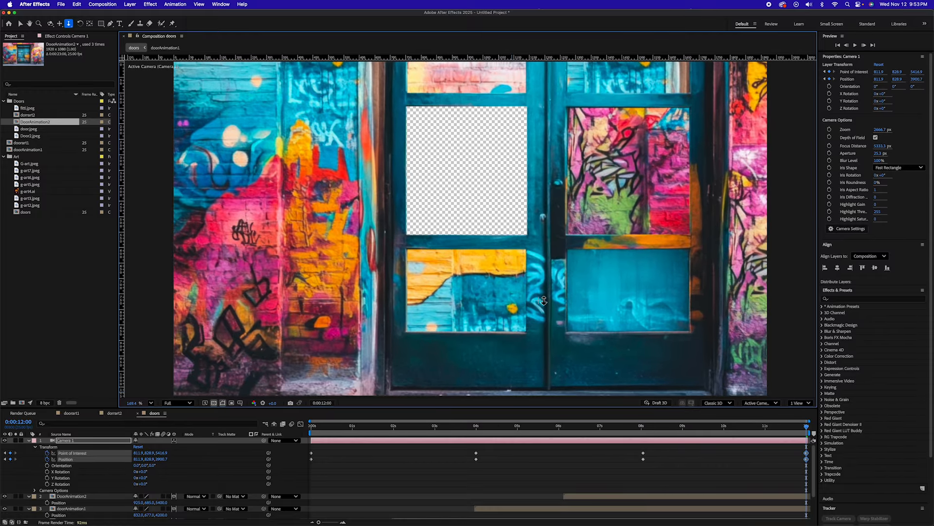
Step: Move the last DoorAnimation2 copy back and recenter it in the camera view with Position 801, 765, 6065, and scrub through the ending
click(787, 498)
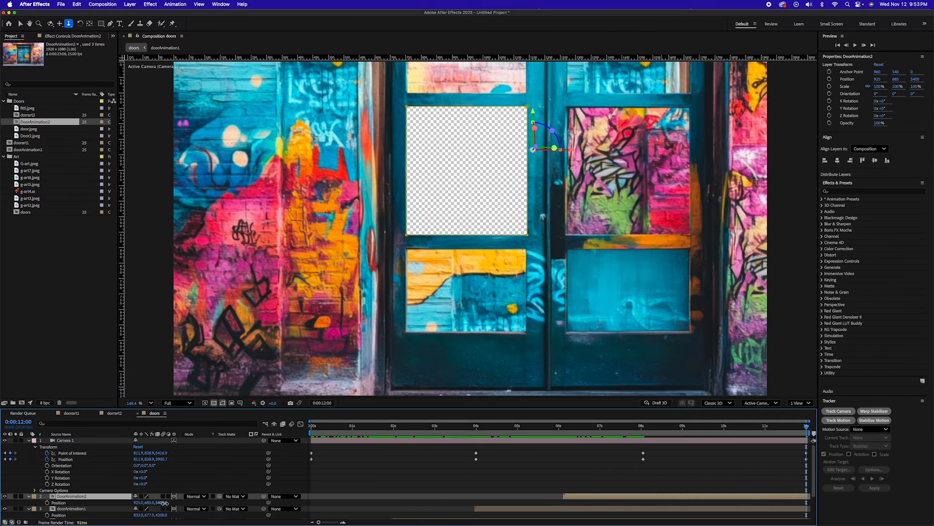
drag(163, 502, 394, 491)
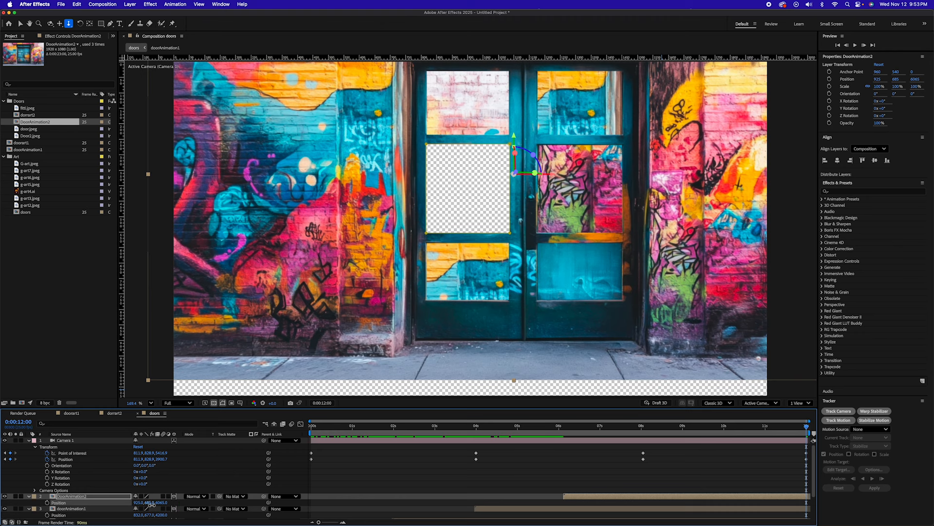
drag(151, 504, 92, 497)
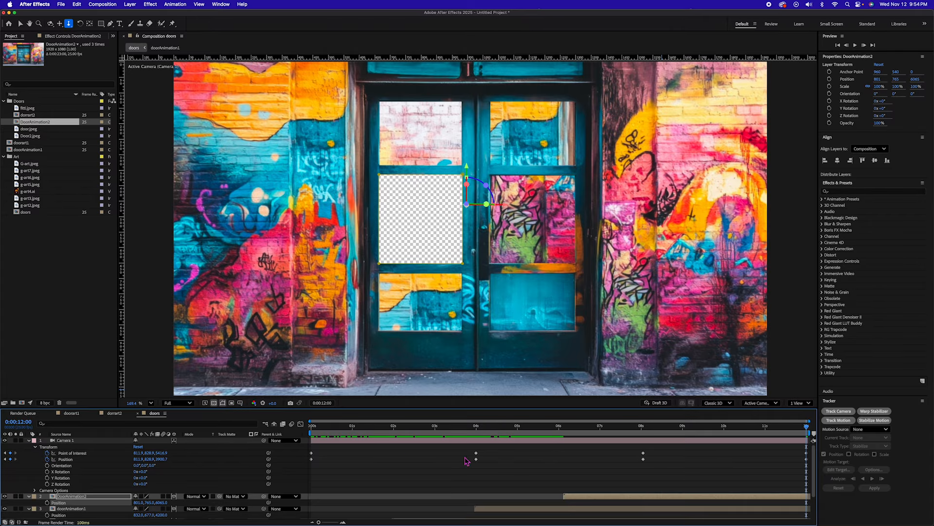
drag(789, 432, 744, 431)
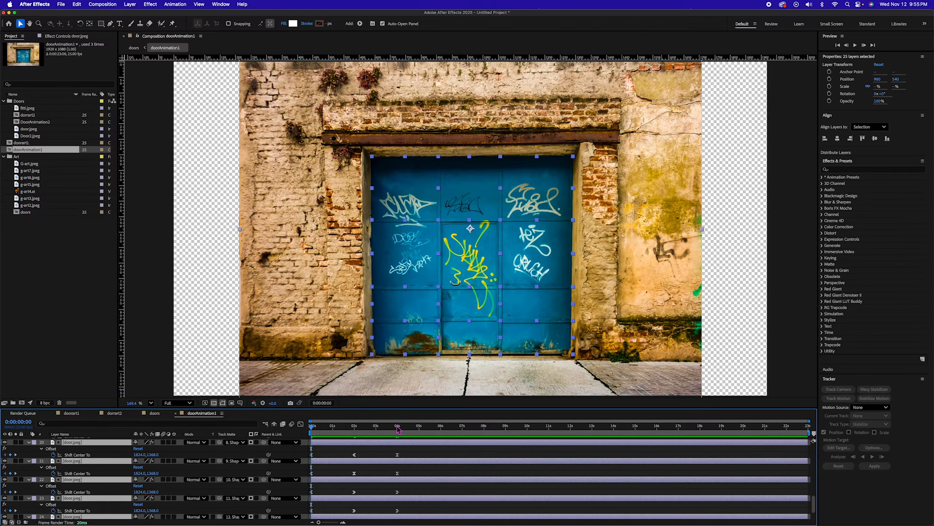
Step: In doorAnimation1, add Shift Center To keyframes at 6 seconds that slide the graffiti in door tile layers 22, 23 and 24
drag(341, 427, 441, 428)
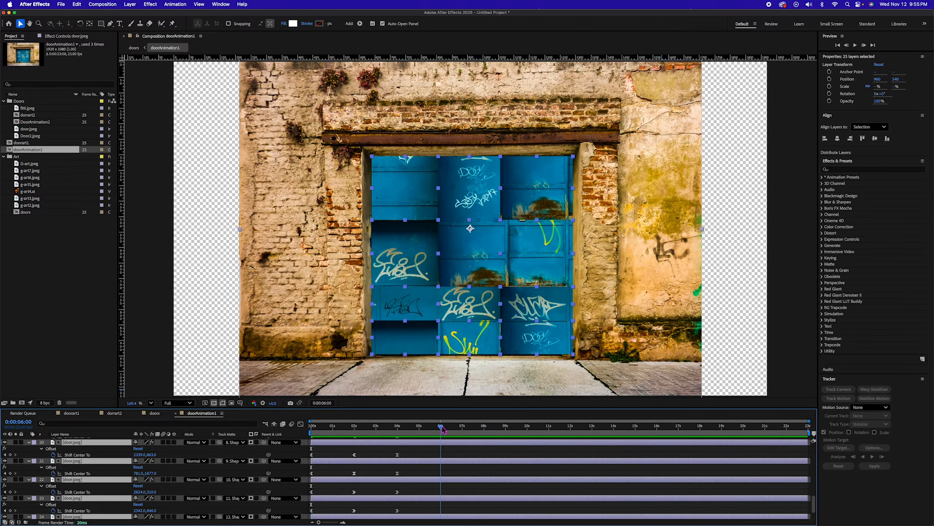
scroll(440, 508, down, 1)
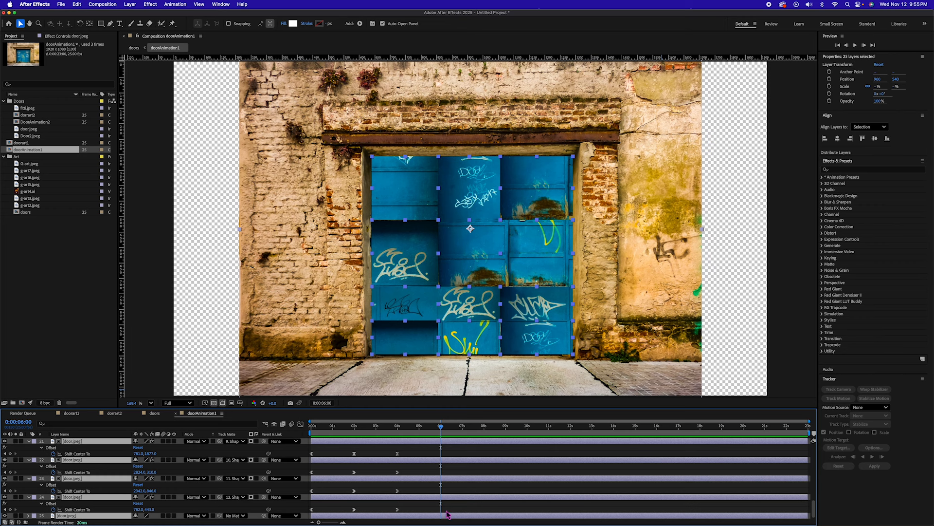
click(446, 499)
drag(138, 510, 343, 491)
click(444, 479)
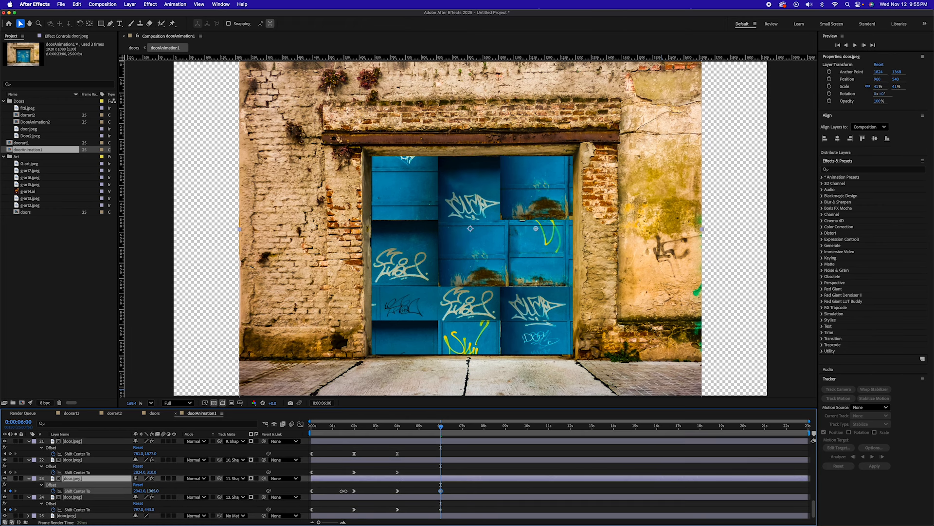
click(384, 460)
drag(153, 472, 508, 486)
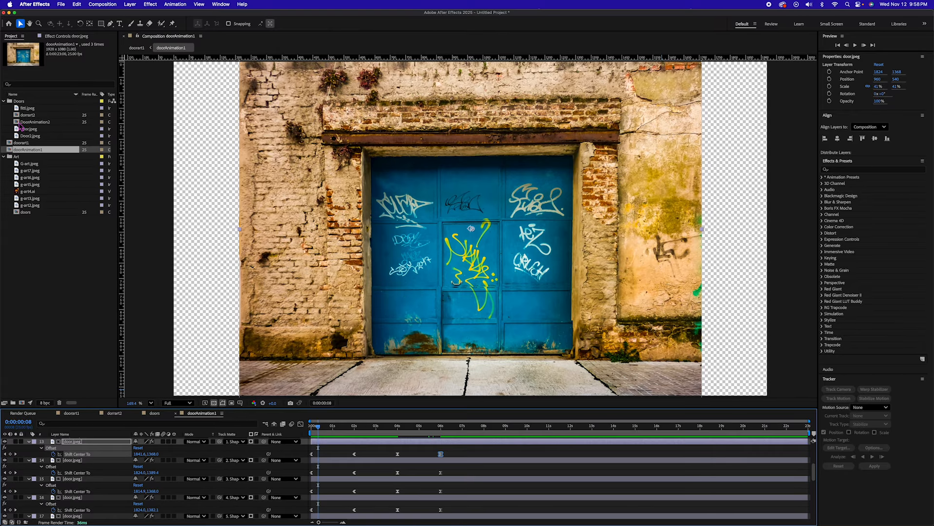
Step: Open DoorAnimation2, reveal all layers' animated properties, extend the pane offset animation with keyframes at 6 seconds, and scrub through it
double_click(19, 122)
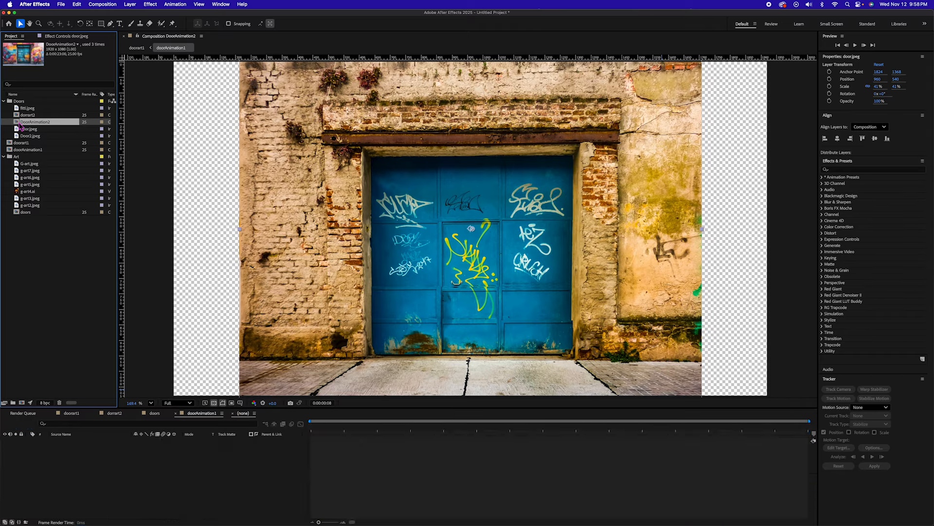
drag(344, 427, 369, 427)
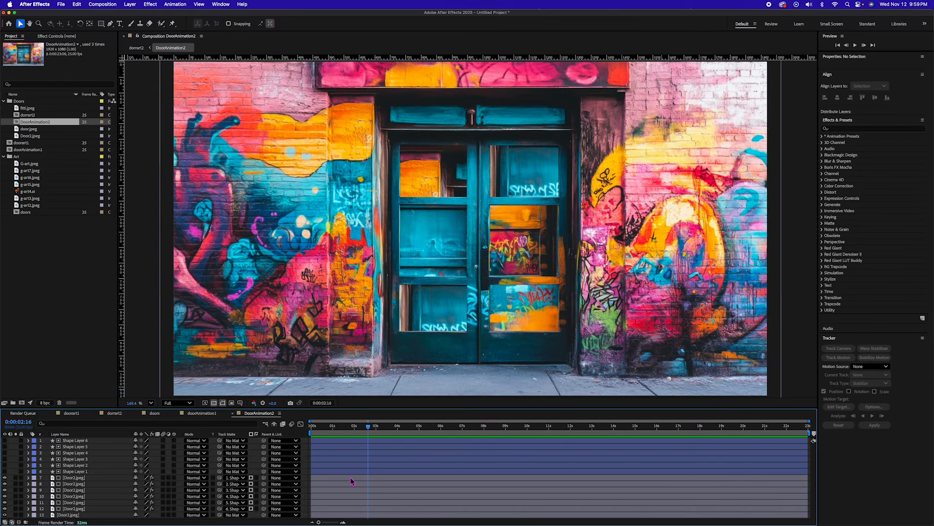
key(super+a)
key(u)
scroll(389, 477, down, 5)
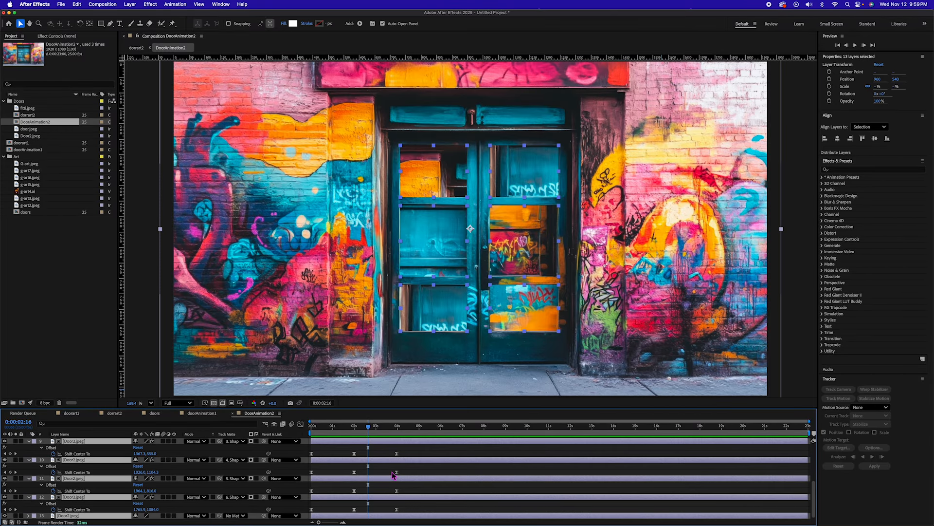
drag(406, 427, 441, 428)
drag(443, 426, 441, 427)
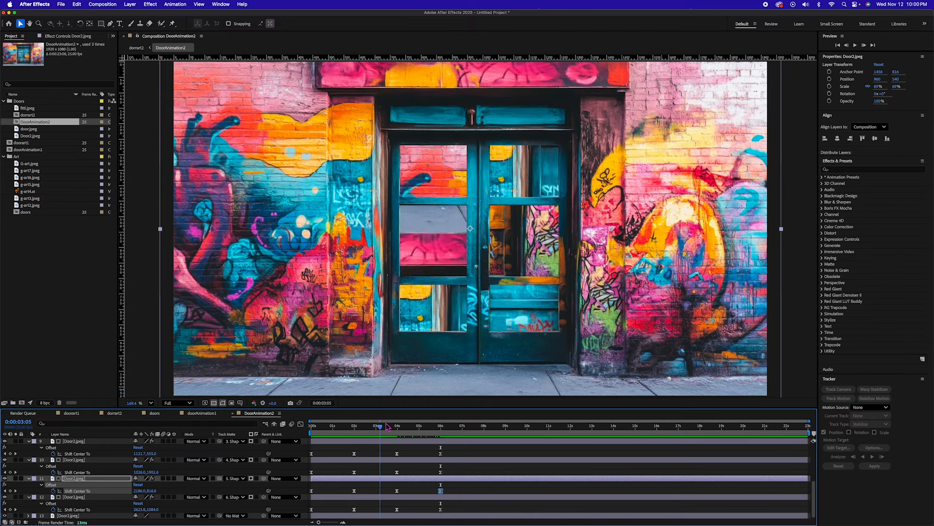
drag(381, 426, 454, 428)
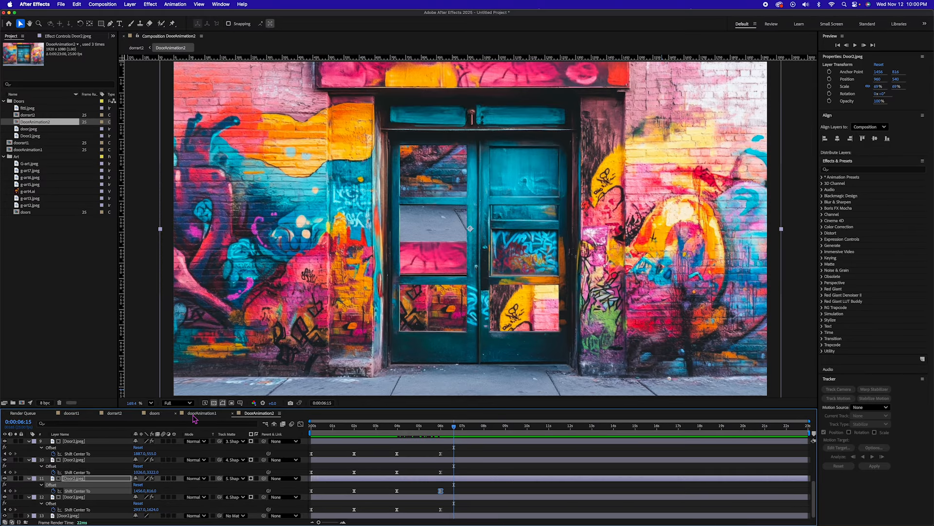
Step: Create a new composition from the doors composition and place doors 2 beneath the doors layer in it
drag(26, 219, 23, 404)
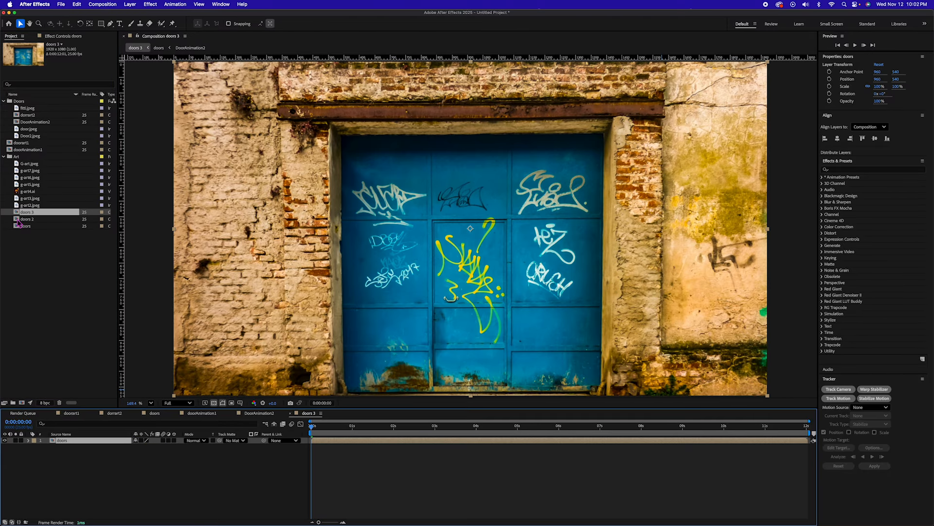
drag(18, 220, 106, 438)
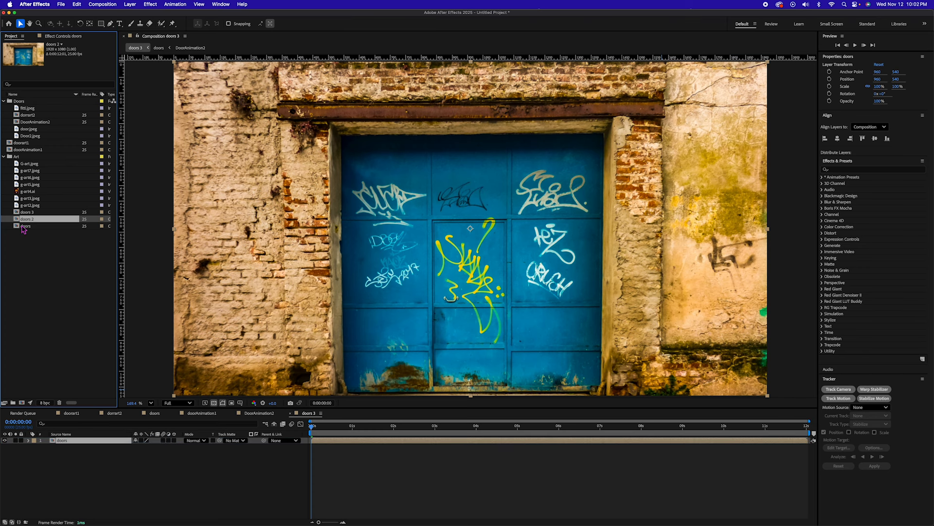
drag(19, 222, 48, 444)
Step: Start the doors 2 layer at 4 seconds and preview the doors 3 composition from the beginning
click(476, 426)
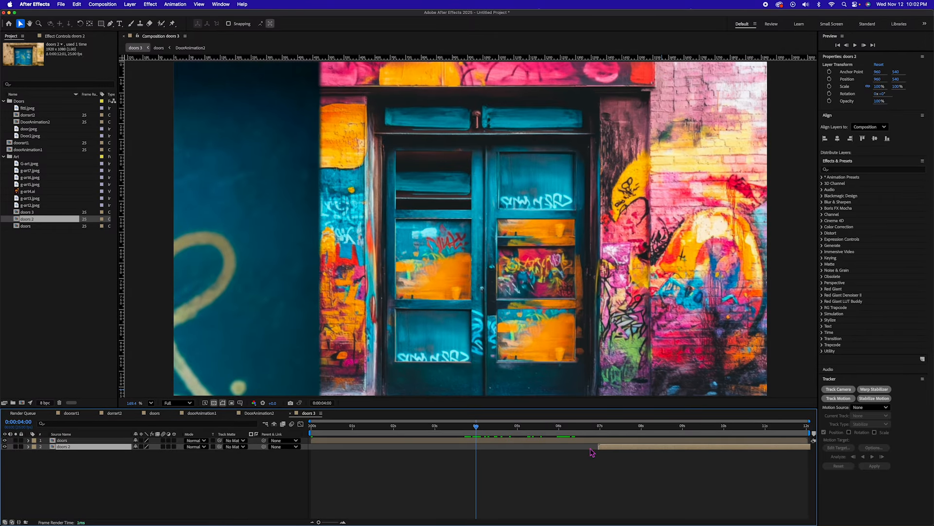
drag(612, 451, 247, 427)
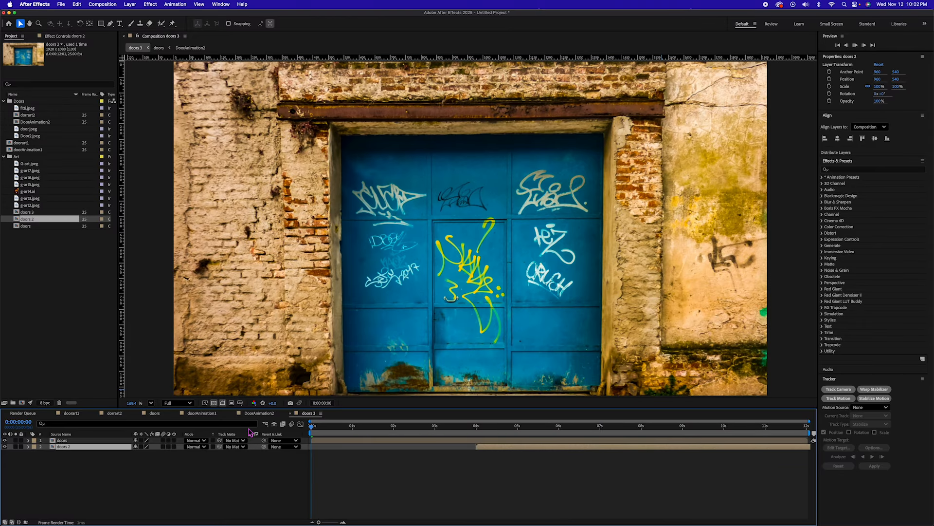
key(space)
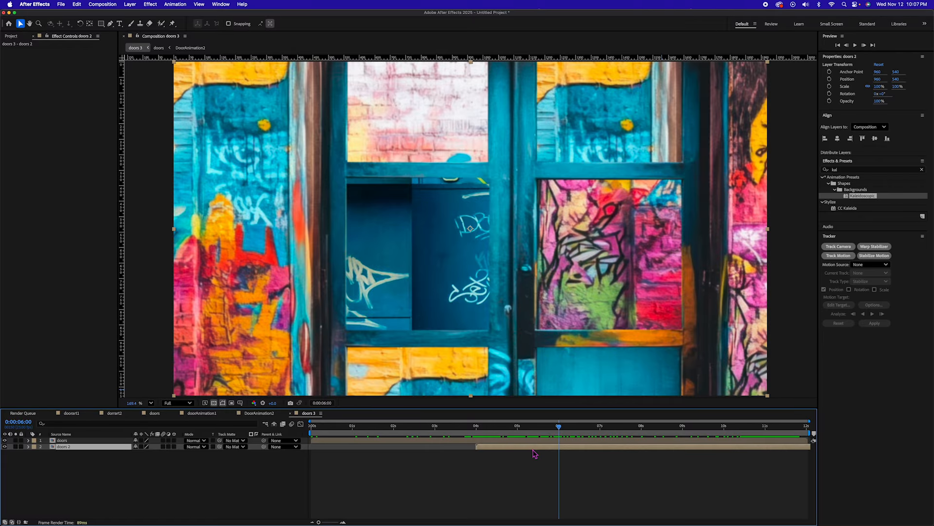
Step: Duplicate the doors 2 layer, place the copy at the bottom of the stack, and start it at about 8 seconds
click(531, 453)
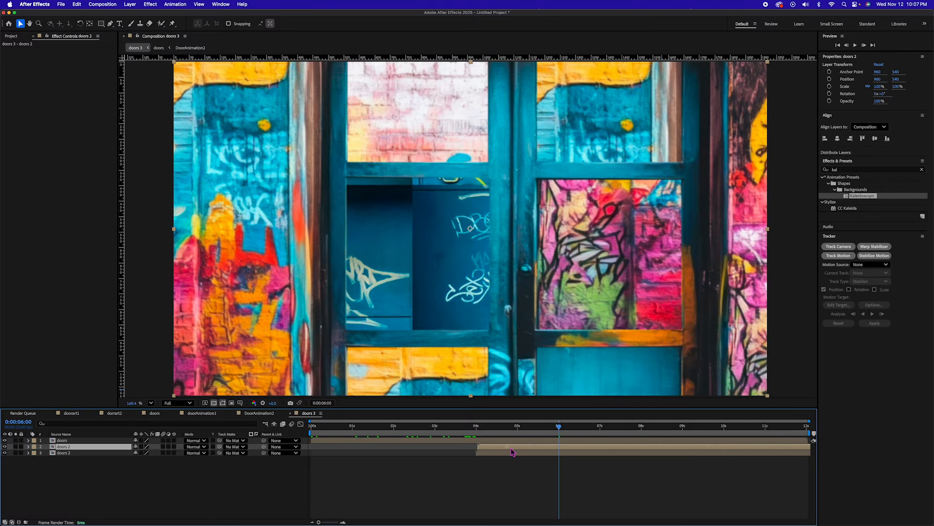
drag(507, 448, 652, 450)
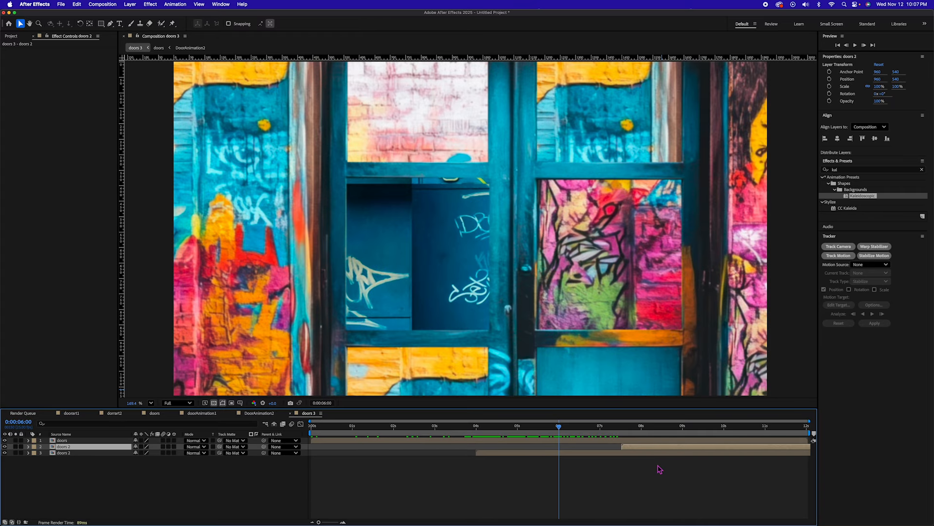
key(super+bracketleft)
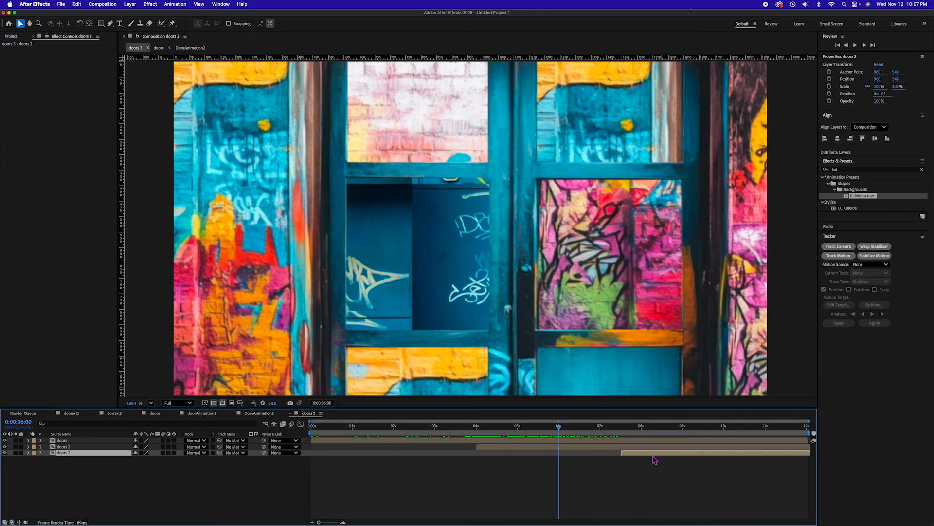
drag(653, 456, 675, 456)
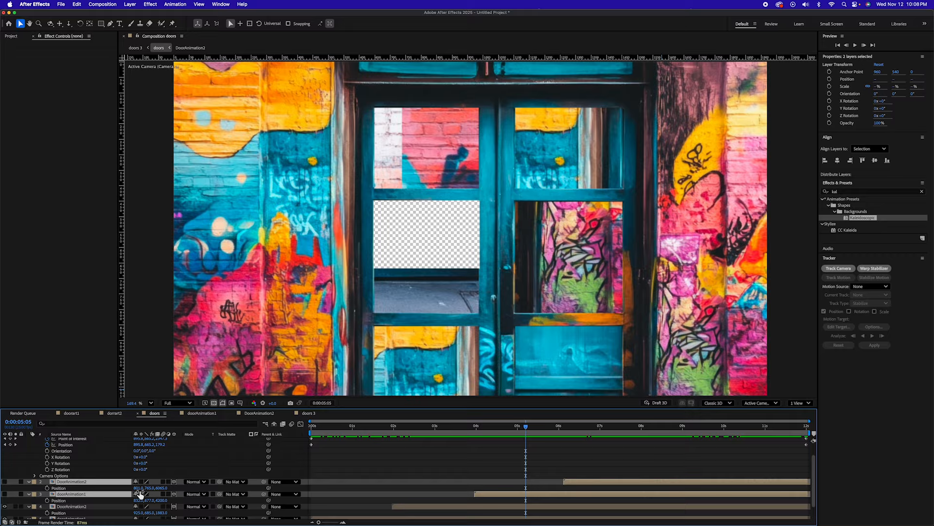
Step: In doors at 12 seconds, dolly the camera fully through the last door's opening to about 753, 840, 5981, and preview the move
drag(420, 230, 633, 303)
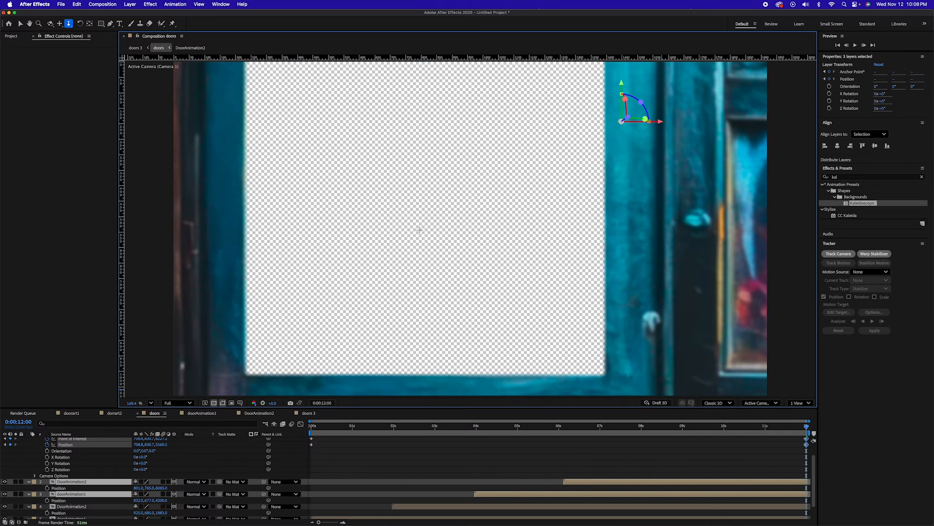
drag(661, 389, 776, 275)
drag(526, 244, 605, 246)
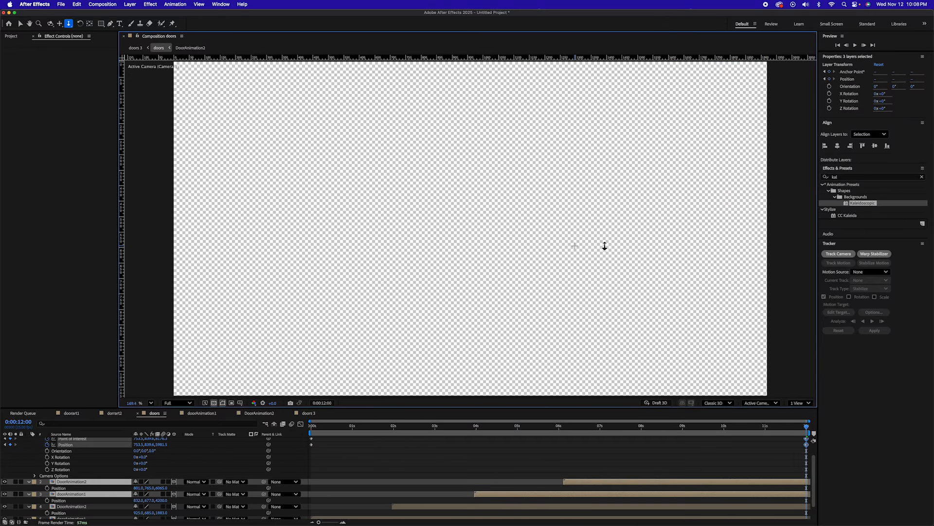
drag(806, 426, 323, 407)
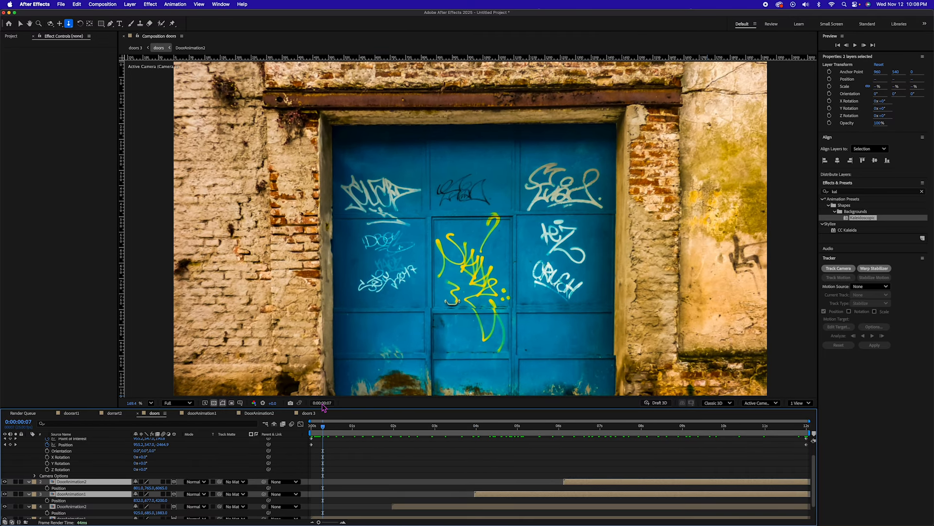
key(space)
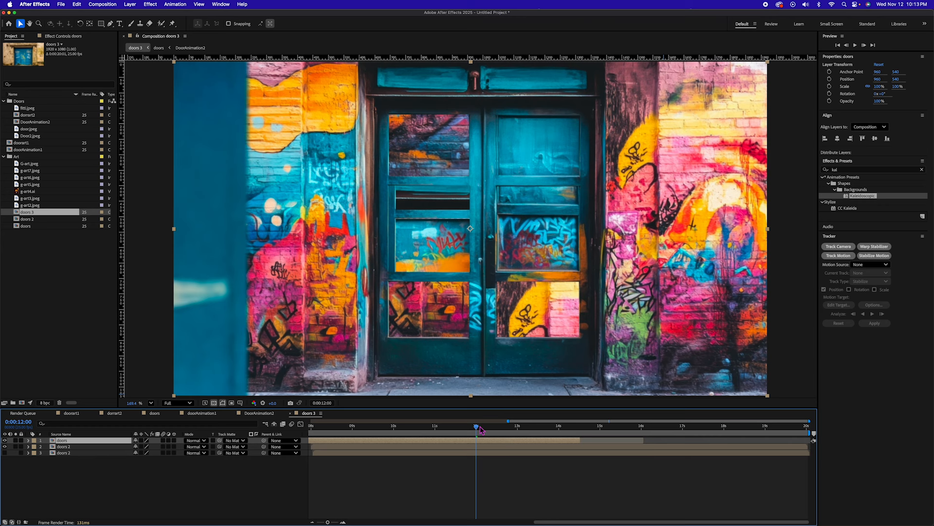
Step: Apply the CC Kaleida effect to the doorAnimation1 layer that starts at about 8 seconds in doors, and scrub through the result
drag(482, 429, 556, 431)
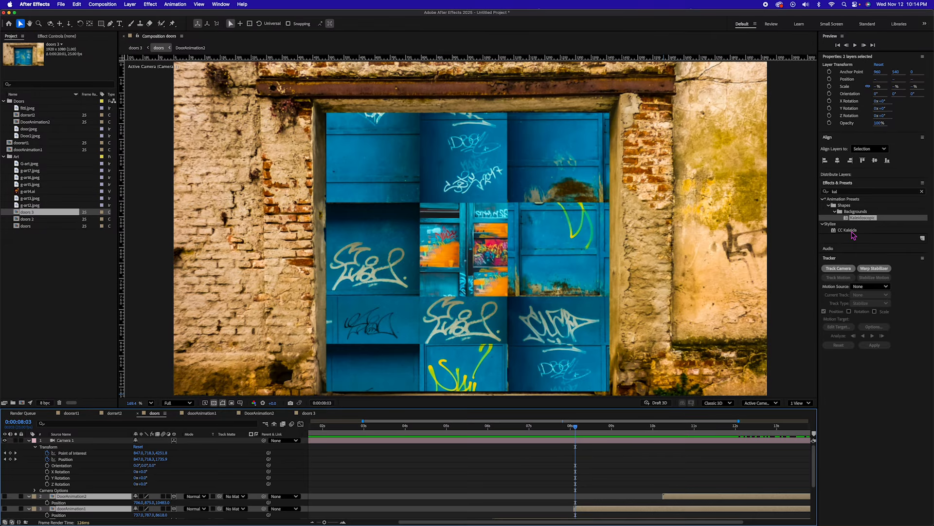
drag(852, 232, 628, 510)
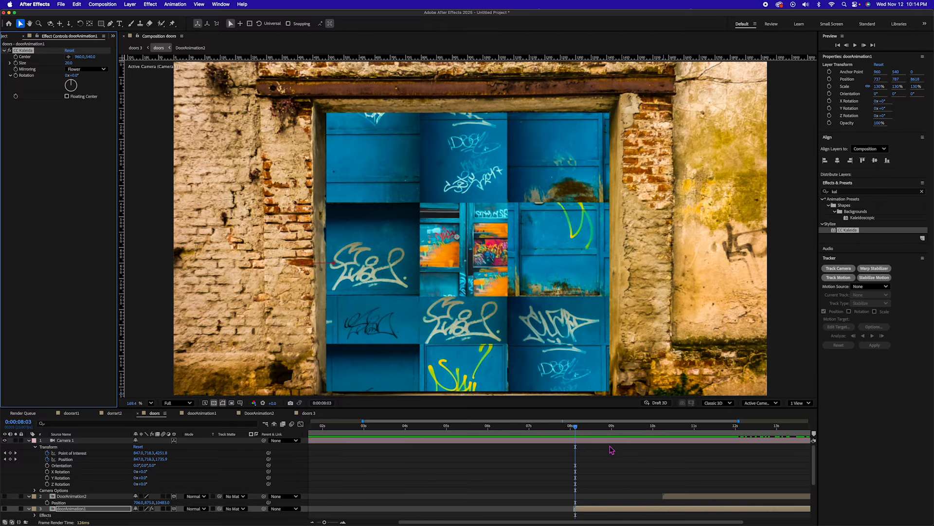
drag(576, 427, 596, 429)
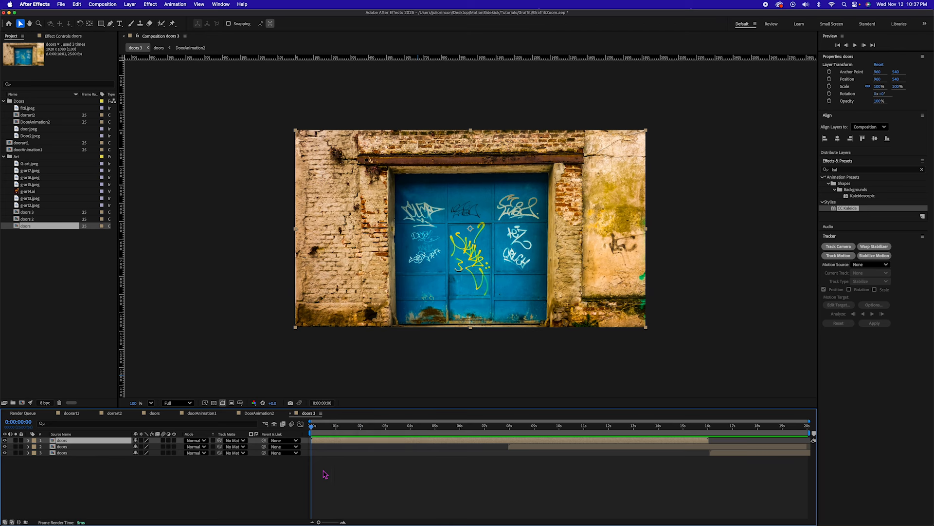
Step: Add a full-frame black solid above the doors layers in the doors 3 composition
key(super+y)
click(465, 329)
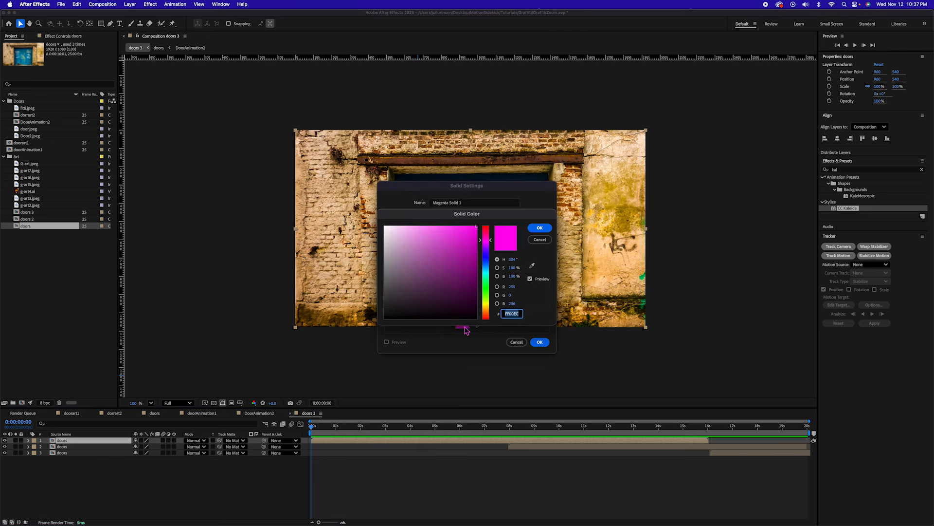
click(413, 314)
click(540, 228)
click(540, 342)
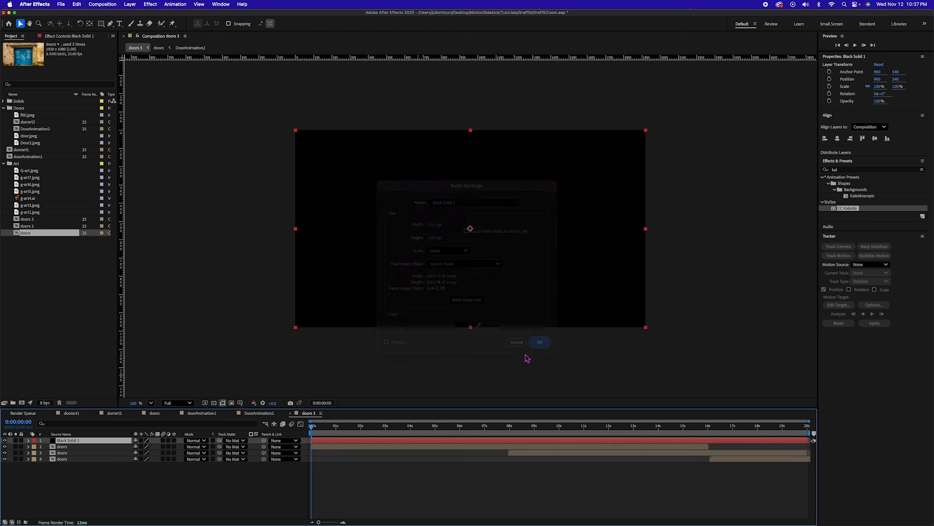
Step: Add an elliptical mask filling the whole frame to the black solid in doors 3
click(102, 24)
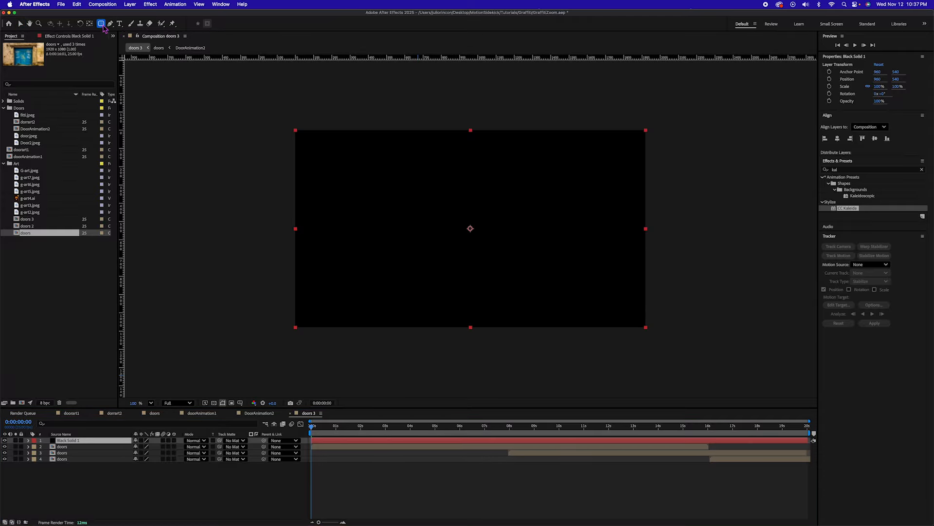
drag(103, 28, 127, 42)
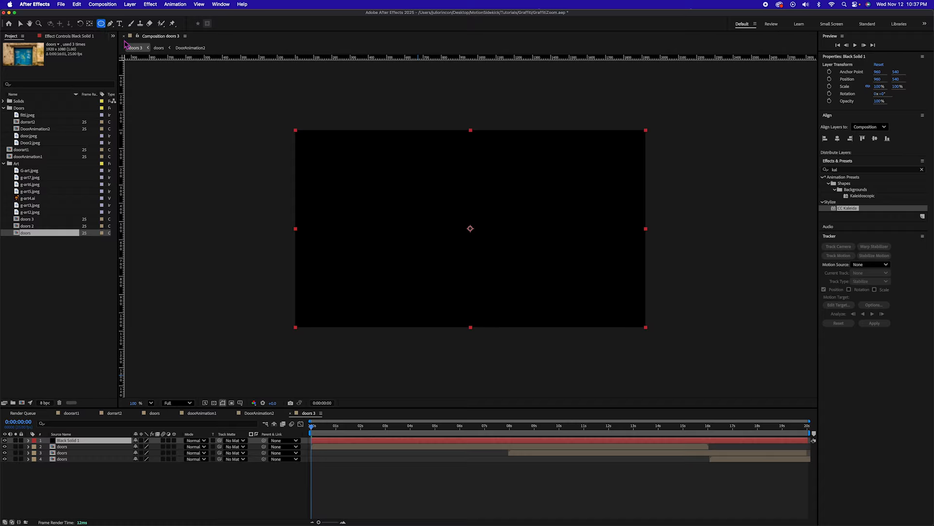
double_click(103, 27)
key(v)
Step: Feather the black solid's elliptical mask by 405 pixels and set its mode to Subtract
key(f)
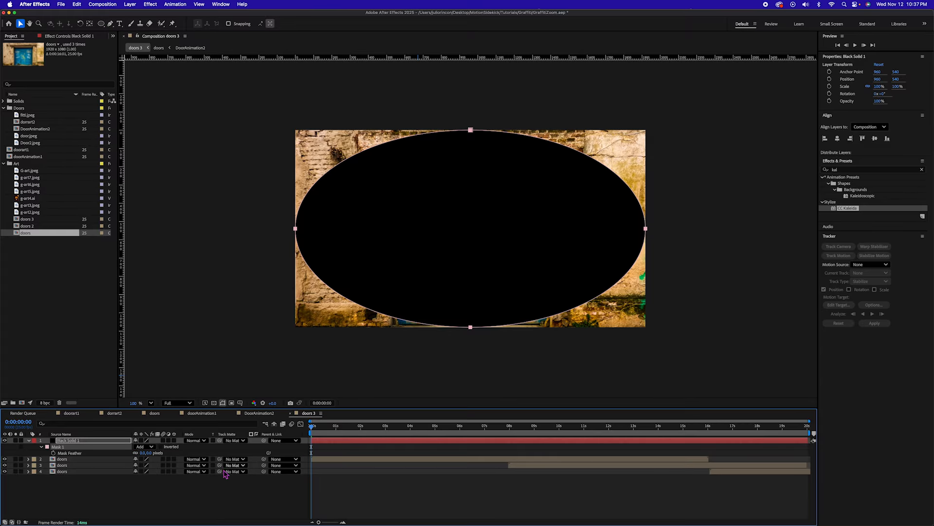
drag(144, 453, 228, 456)
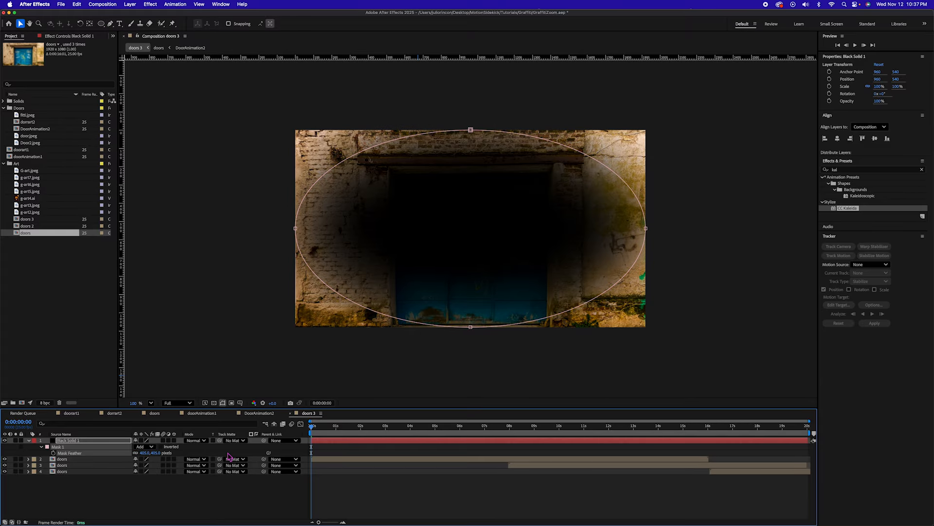
click(145, 446)
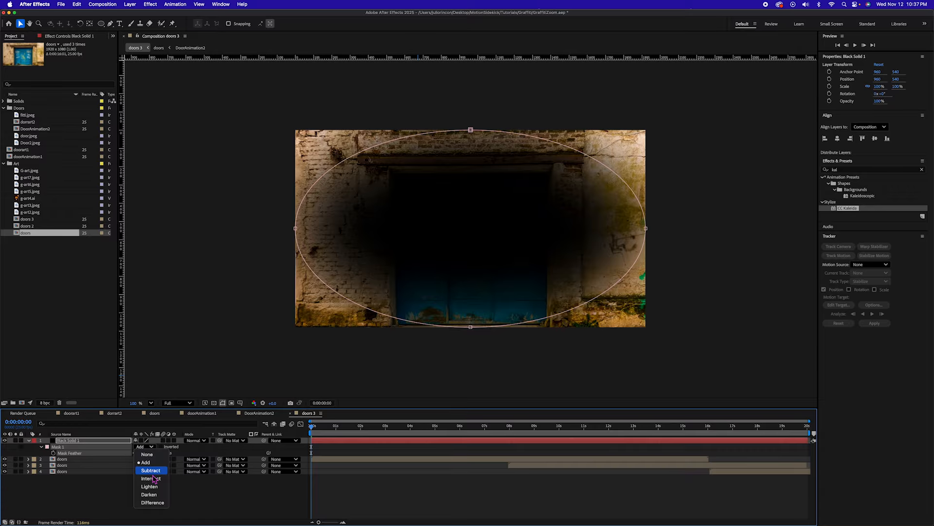
click(151, 470)
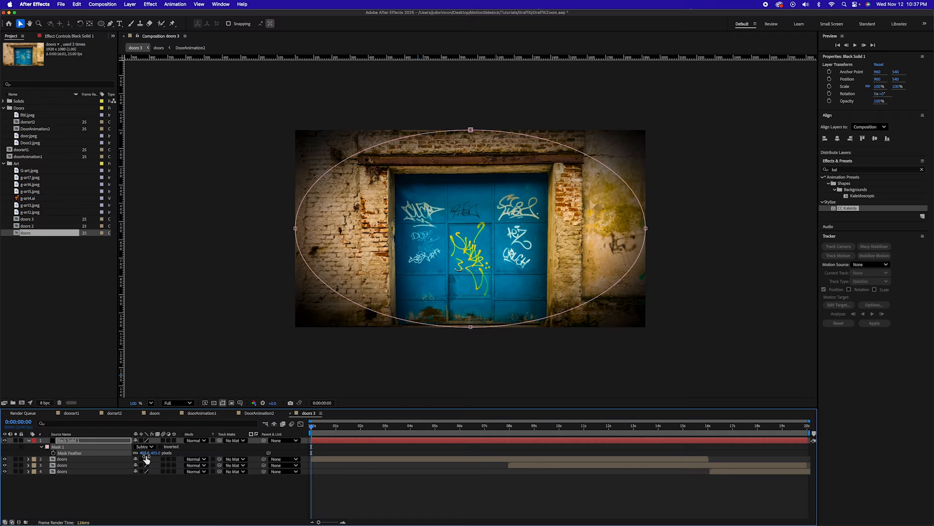
Step: Scale the black vignette solid to 120% and play back the doors 3 zoom to check the darkened edges
key(s)
drag(145, 447, 154, 449)
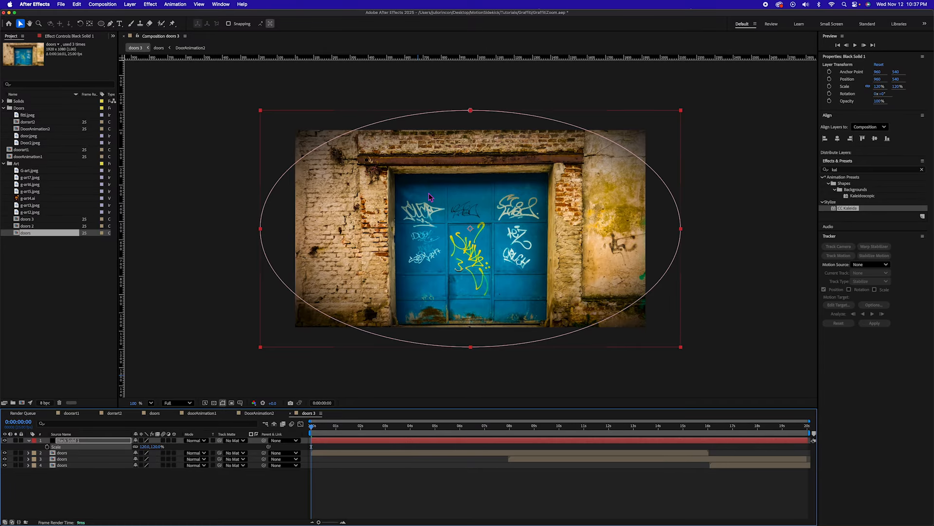
drag(312, 428, 408, 431)
click(383, 490)
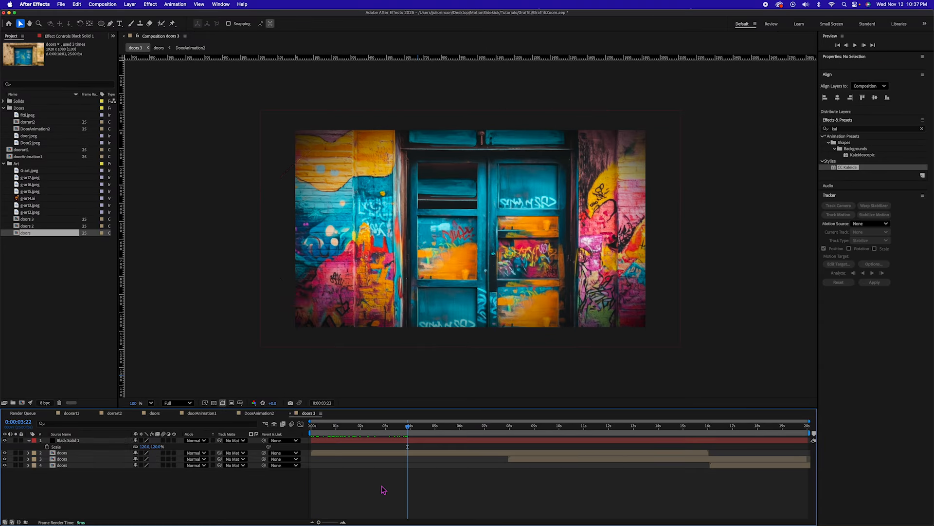
key(space)
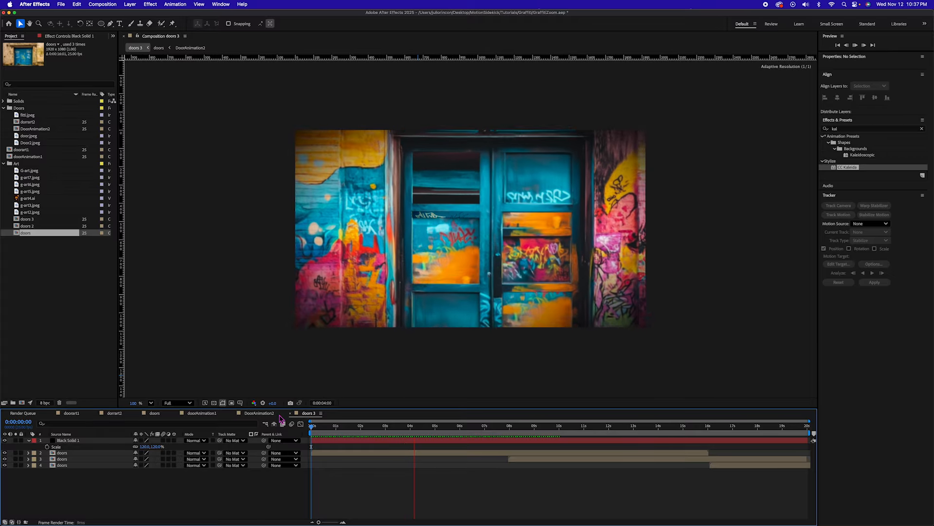